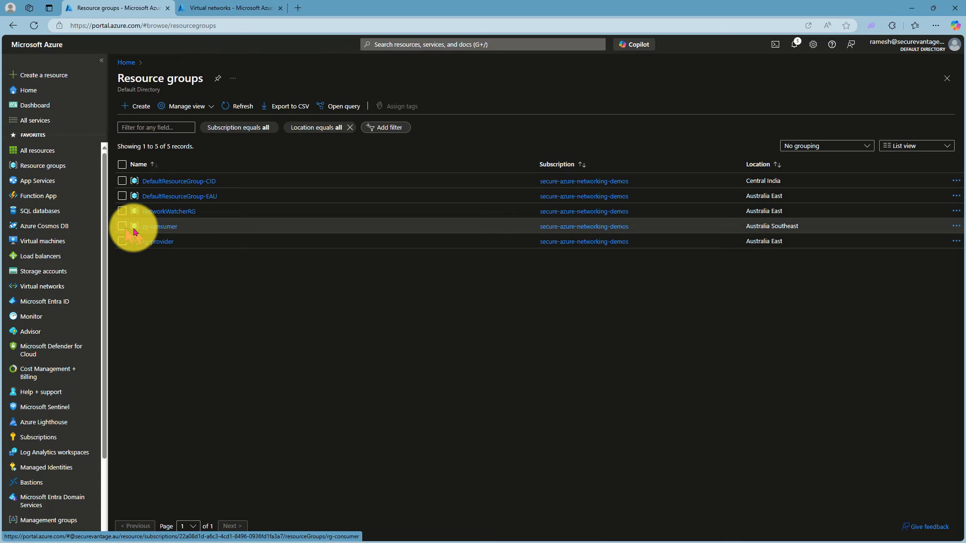
# Examine the subnets of the vnet-provider and vnet-consumer virtual networks, and check the peerings of vnet-provider.
pyautogui.click(41, 288)
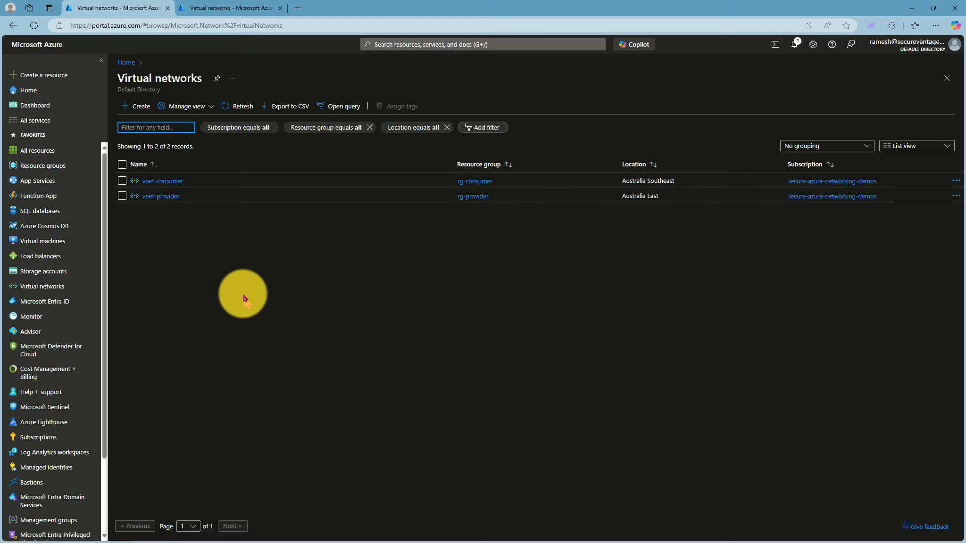
pyautogui.click(166, 197)
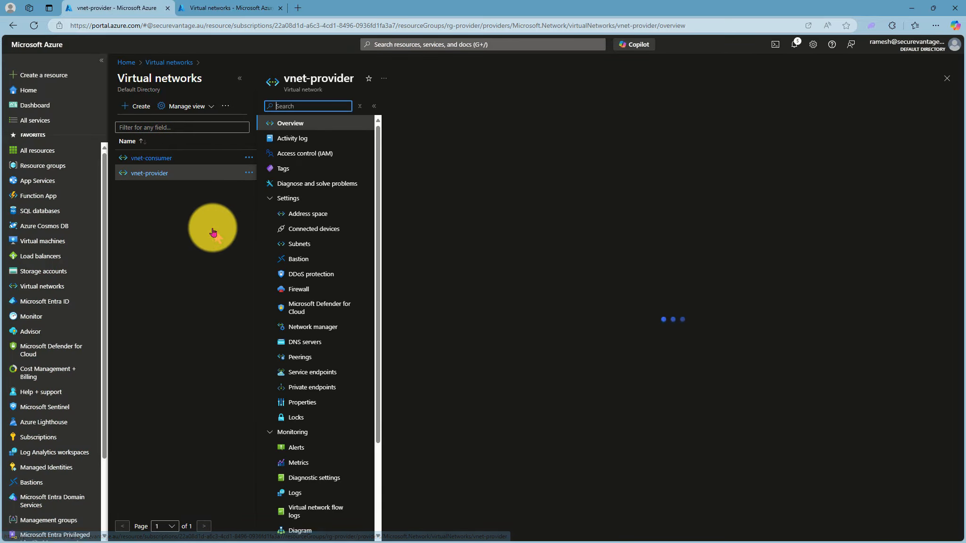
pyautogui.click(307, 244)
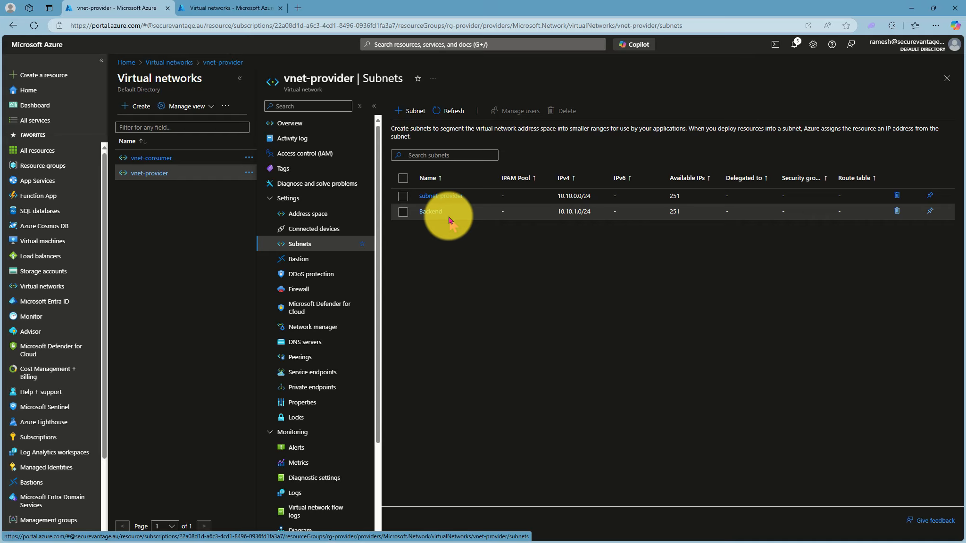
pyautogui.click(161, 158)
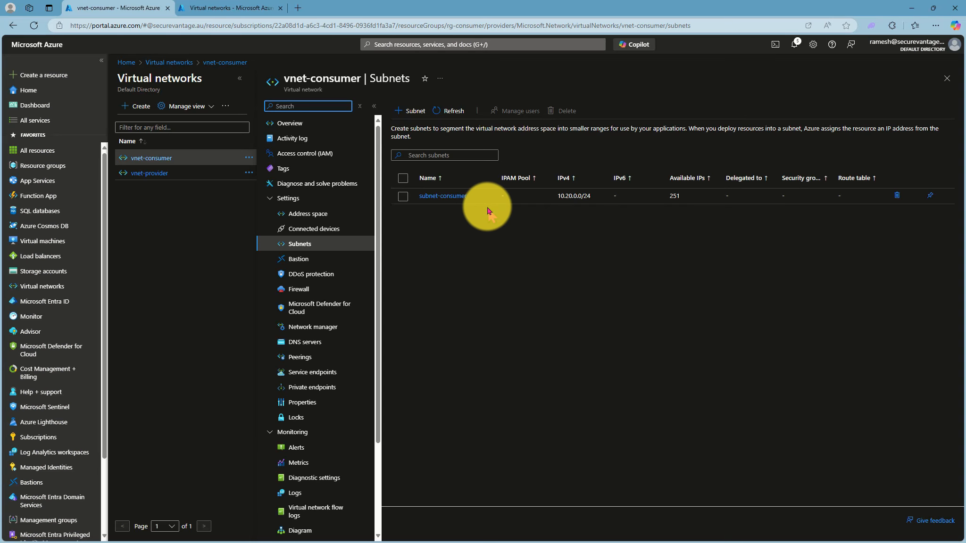
pyautogui.click(159, 174)
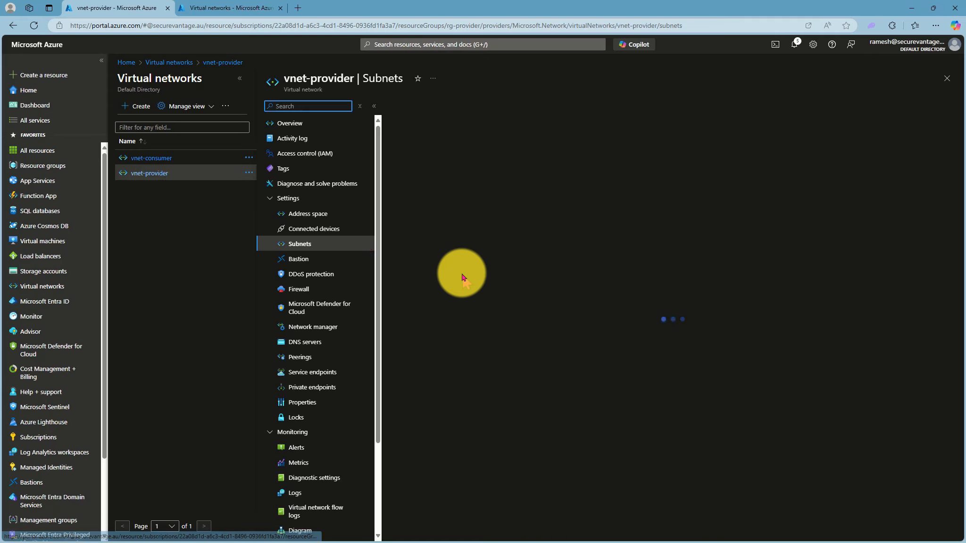
pyautogui.click(299, 357)
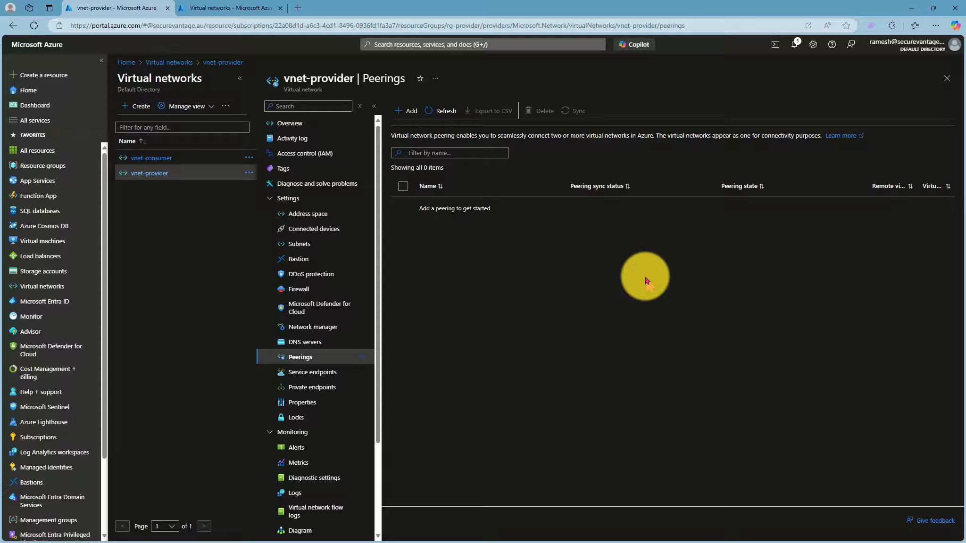
# Start creating a load balancer named provider-load-balancer in the rg-provider resource group.
pyautogui.click(420, 45)
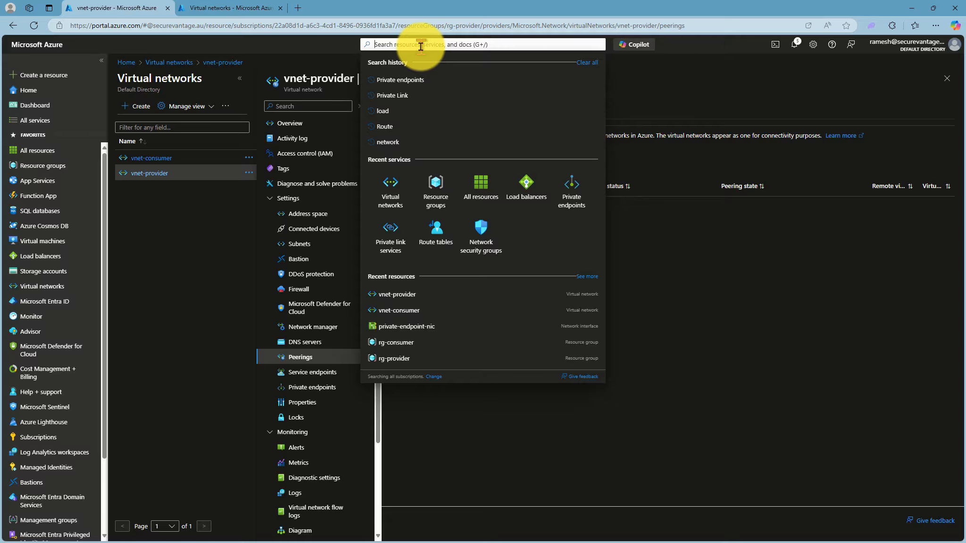
pyautogui.write('Load')
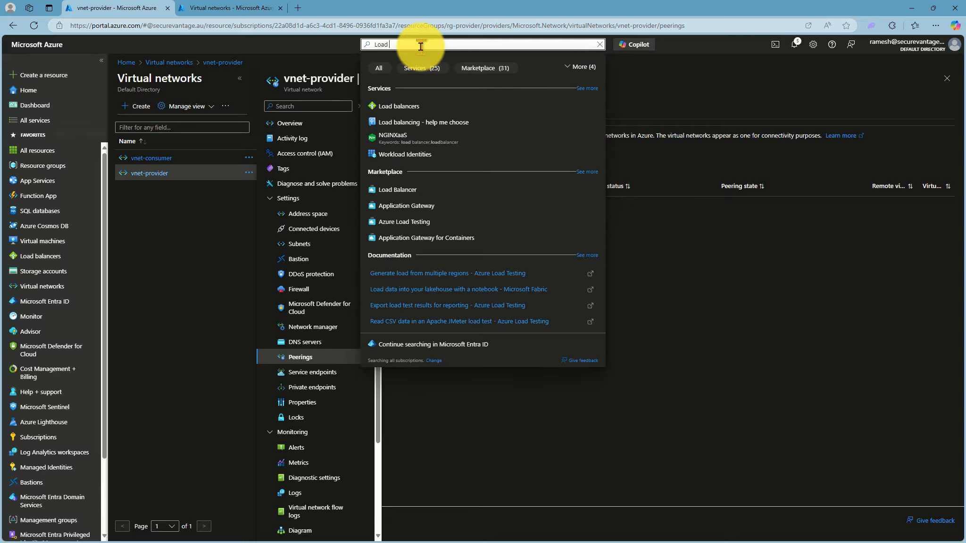
pyautogui.click(410, 103)
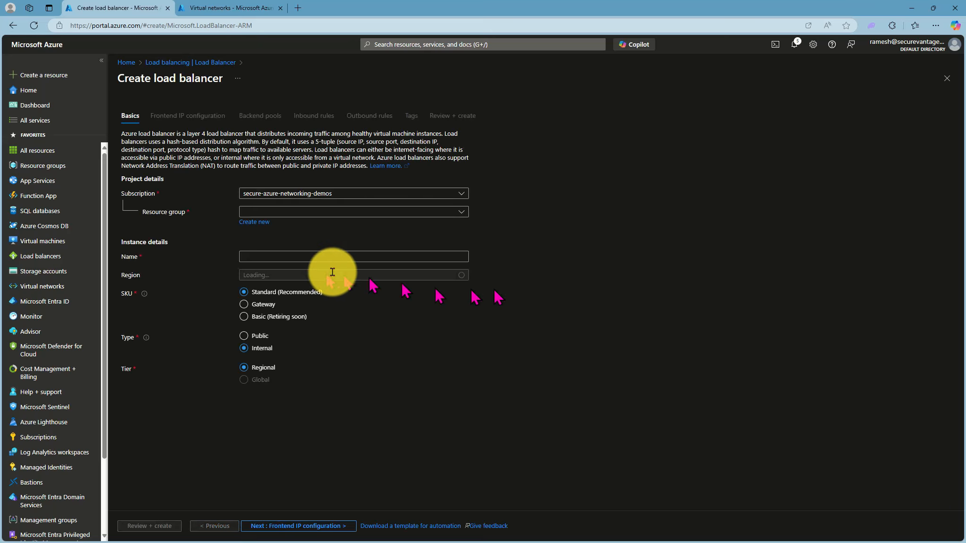
pyautogui.click(325, 213)
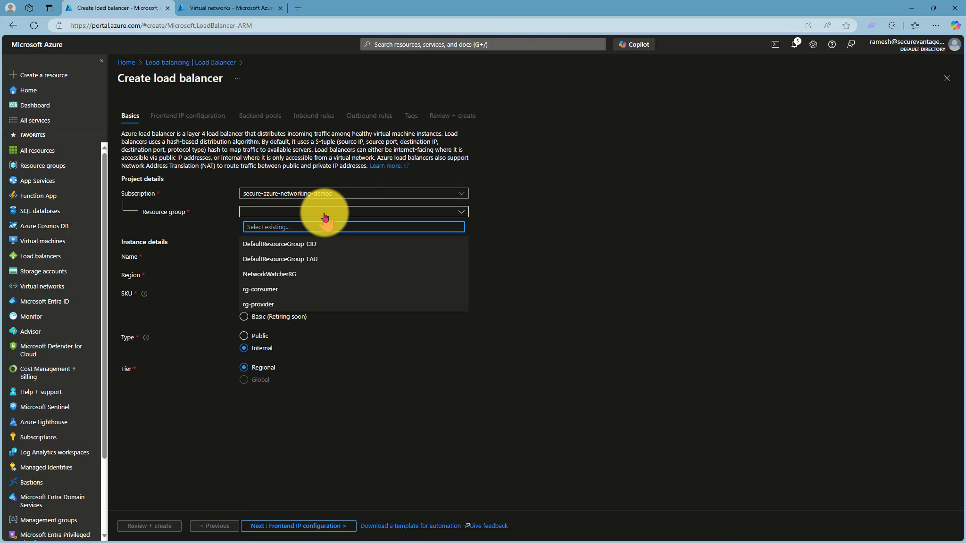
pyautogui.click(264, 311)
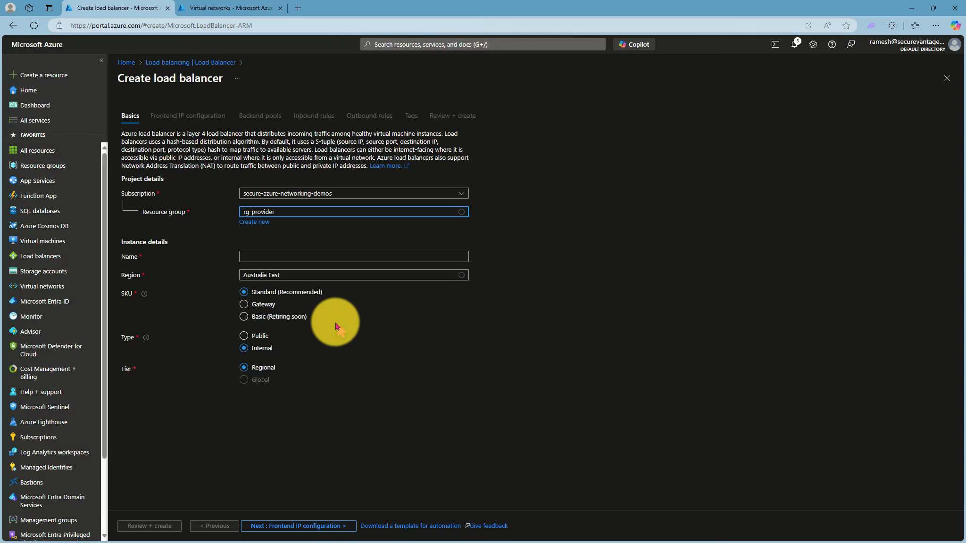
pyautogui.click(282, 256)
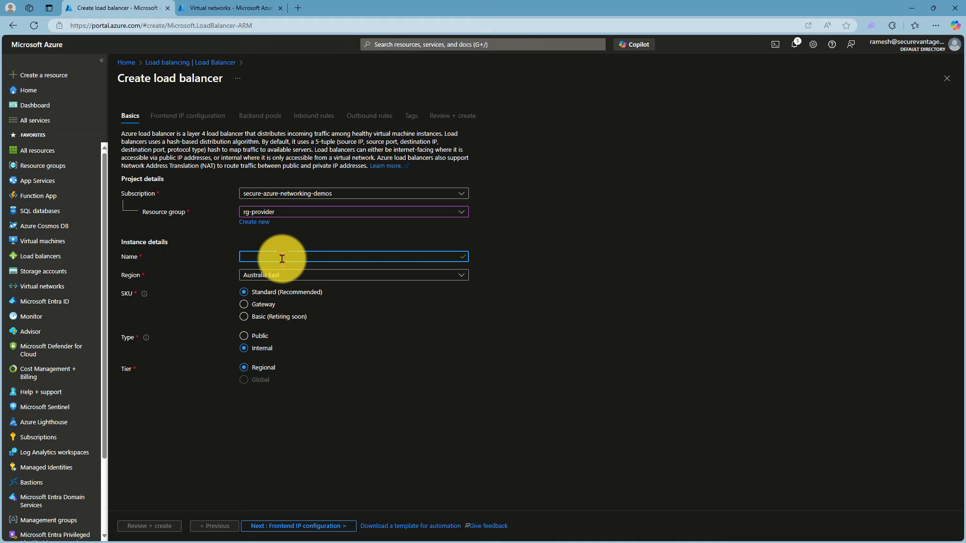
pyautogui.write('provider-load-balancer')
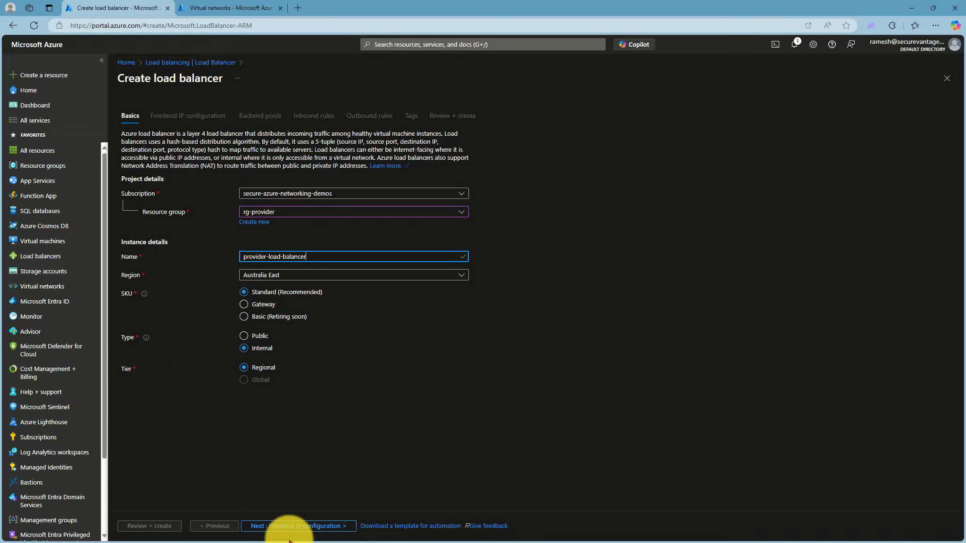
# Add a frontend IP configuration named Provider-Frontend that uses the subnet-provider (10.10.0.0/24) subnet.
pyautogui.click(294, 527)
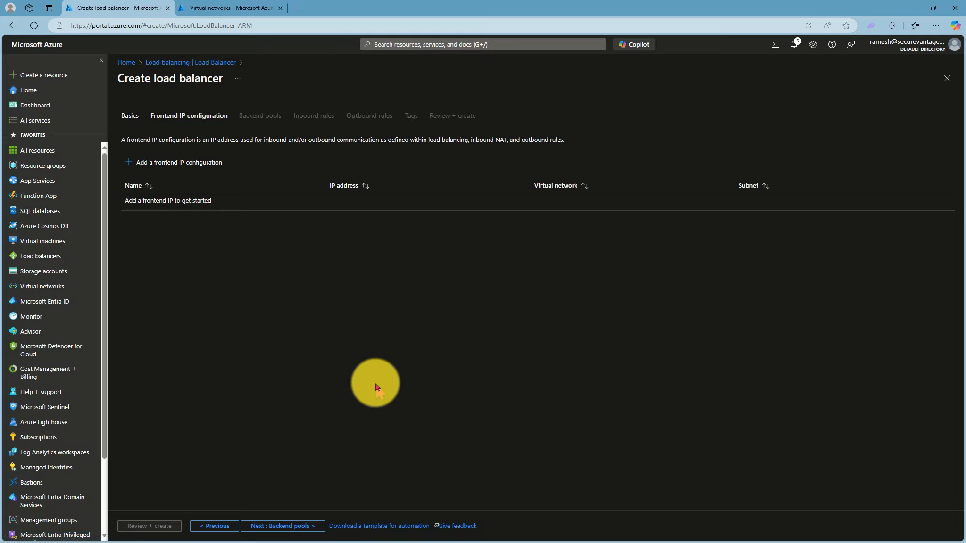
pyautogui.click(128, 162)
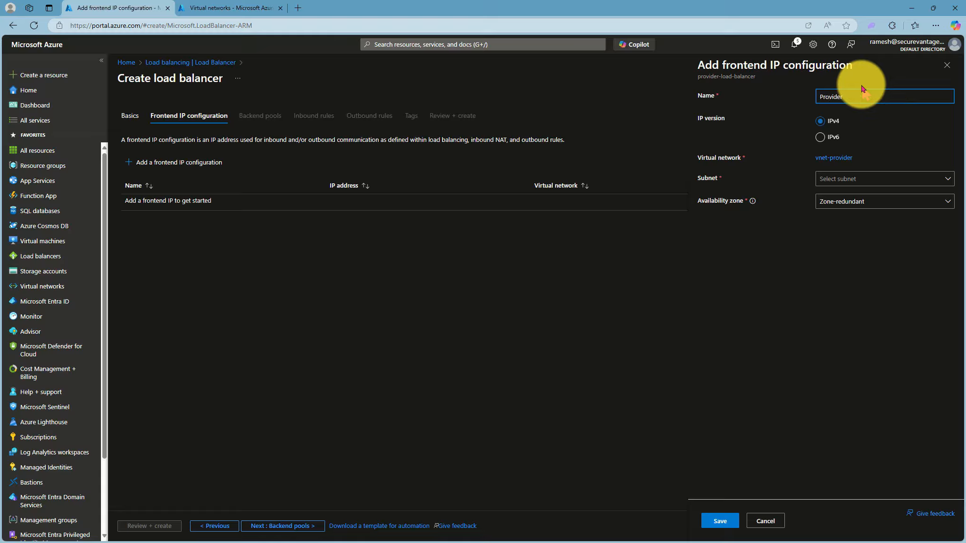
pyautogui.write('-Frontend')
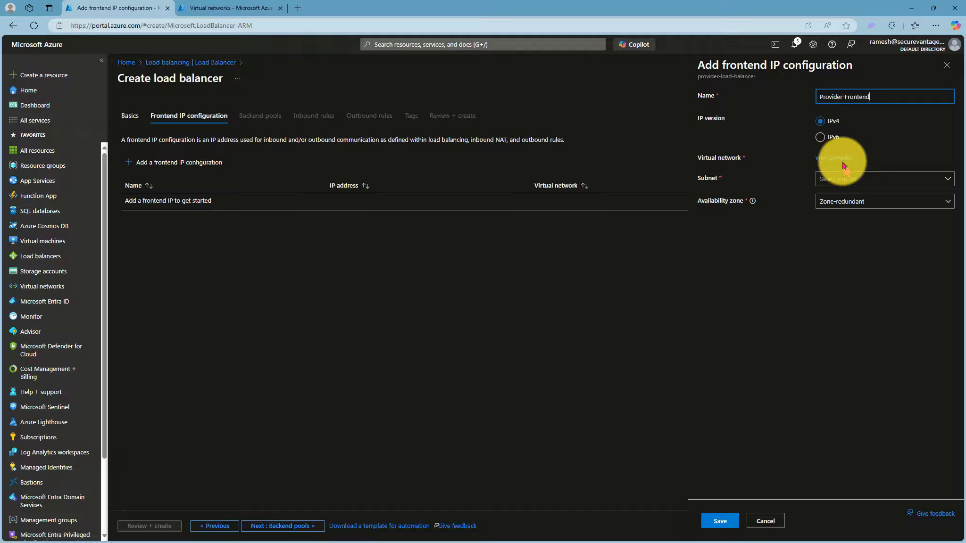
pyautogui.click(843, 179)
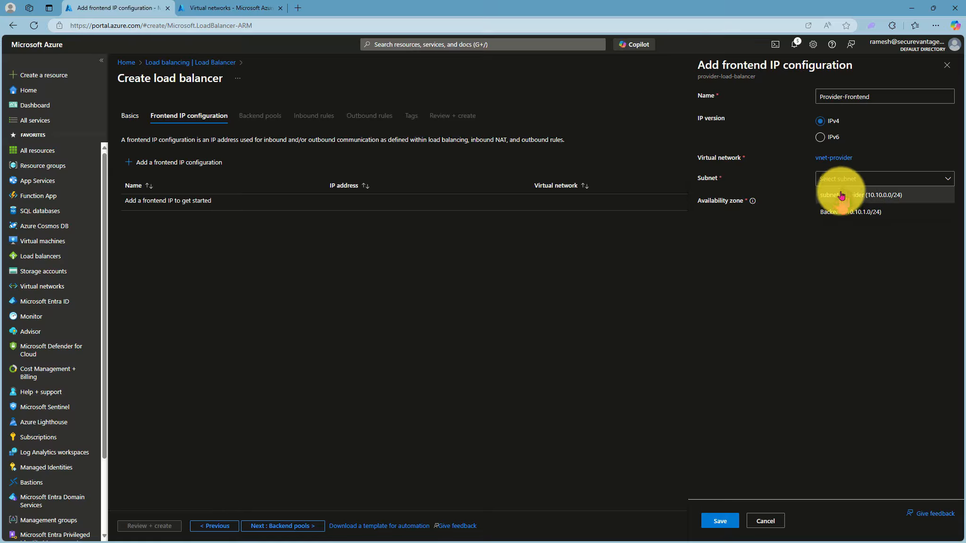
pyautogui.click(842, 194)
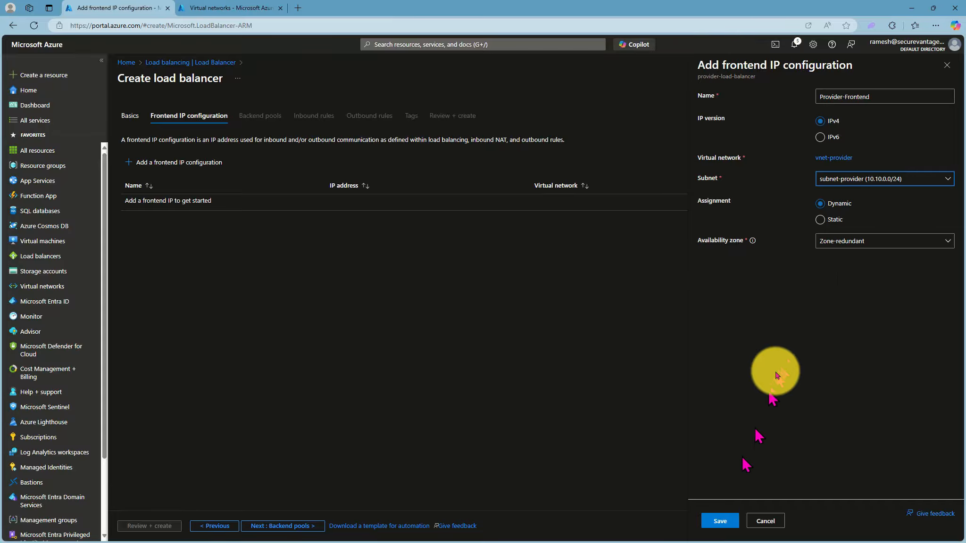
pyautogui.click(722, 522)
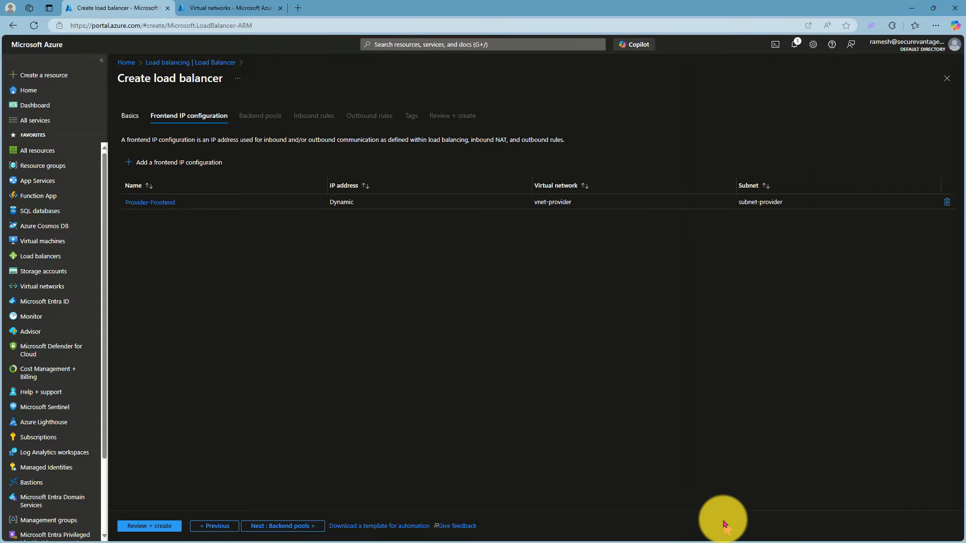
# Add a backend pool named Provider-backend-pool to the load balancer and save it.
pyautogui.click(277, 530)
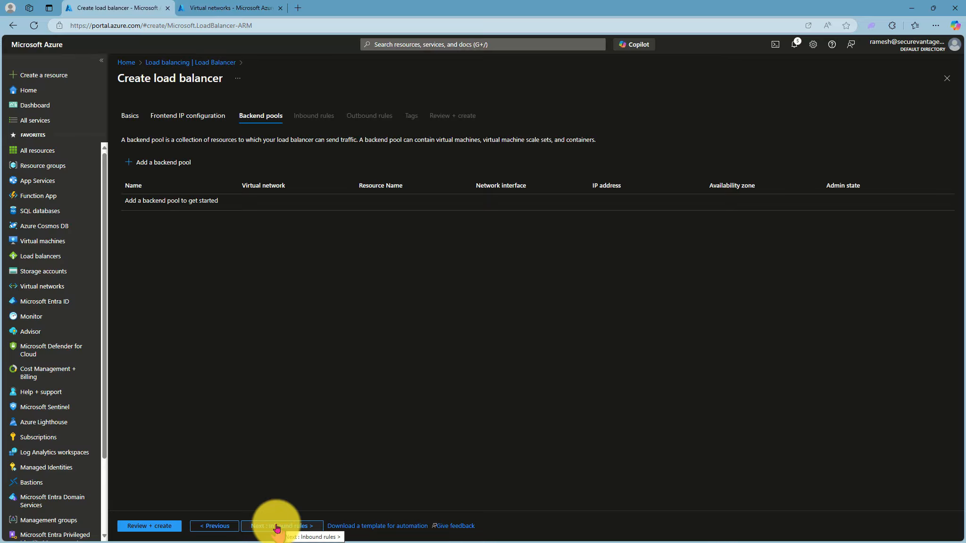
pyautogui.click(144, 162)
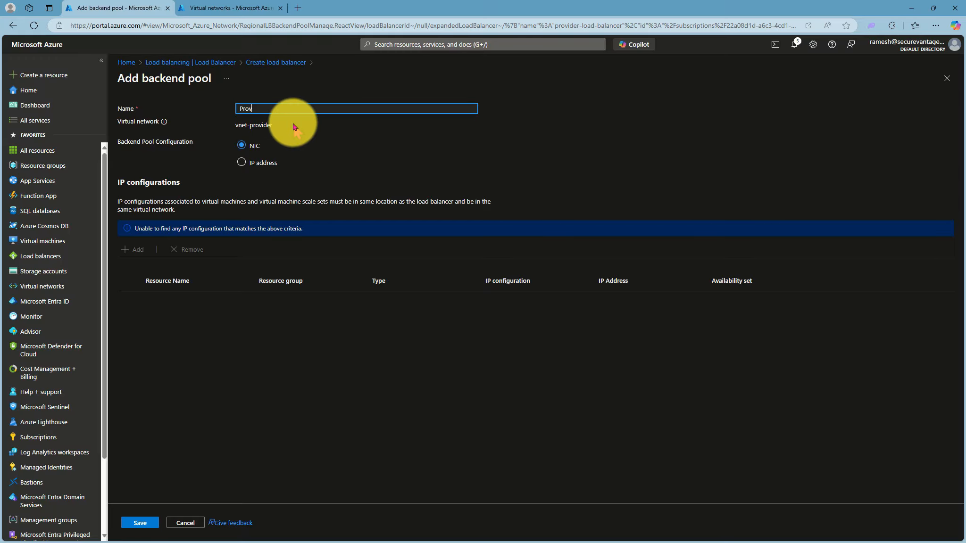
pyautogui.write('Provider-backend-pool')
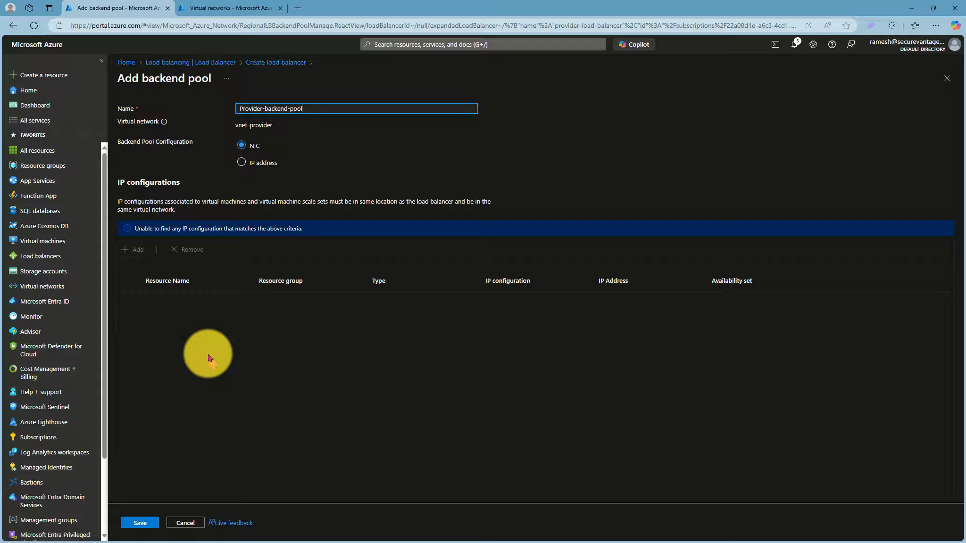
pyautogui.click(139, 523)
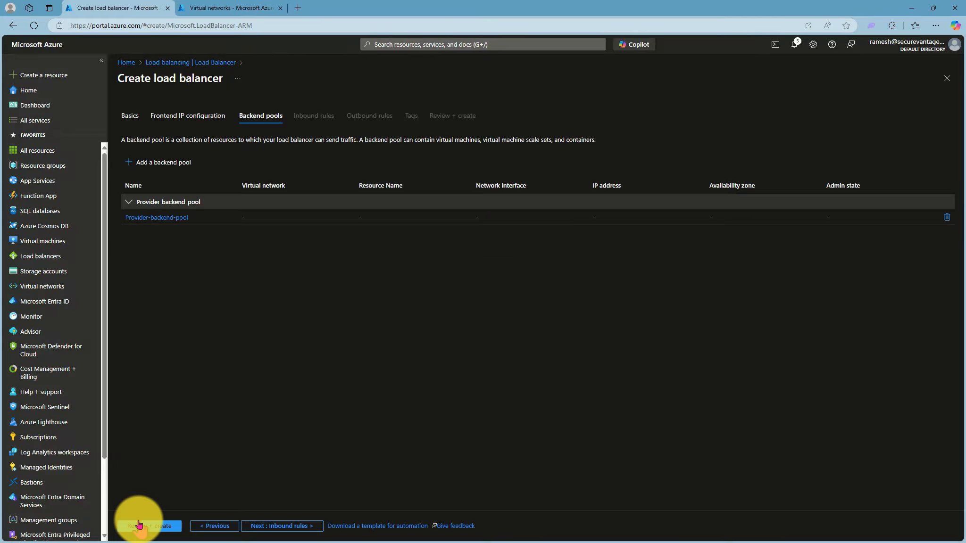
# Start a load balancing rule named provider-load-balnce-rule, with Provider-Frontend as frontend IP address and Provider-backend-pool as backend pool.
pyautogui.click(279, 526)
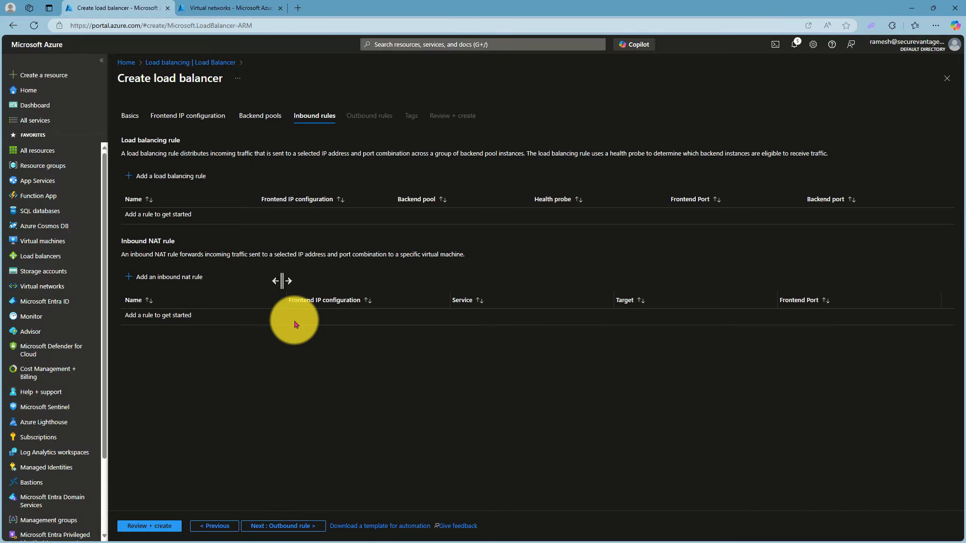
pyautogui.click(137, 177)
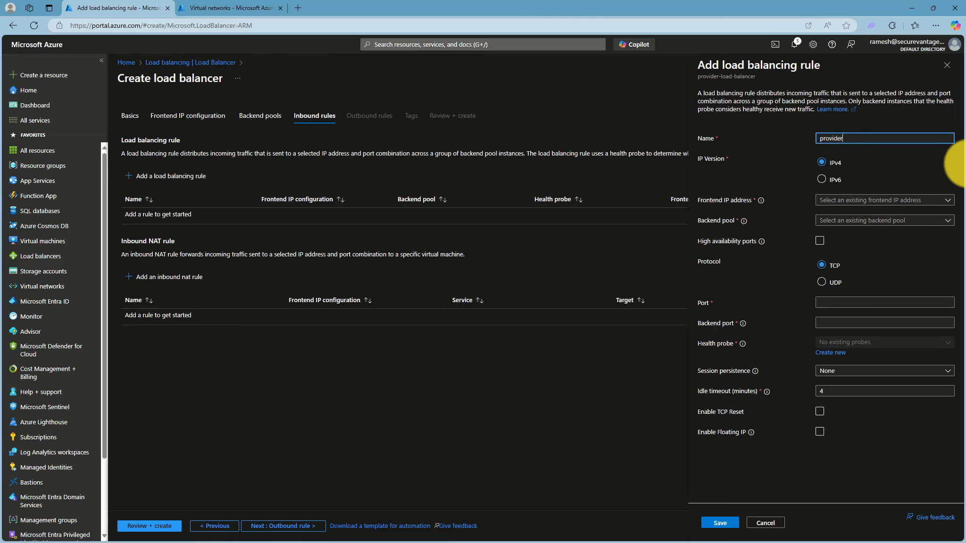
pyautogui.write('-load-balnce-rule')
pyautogui.click(834, 200)
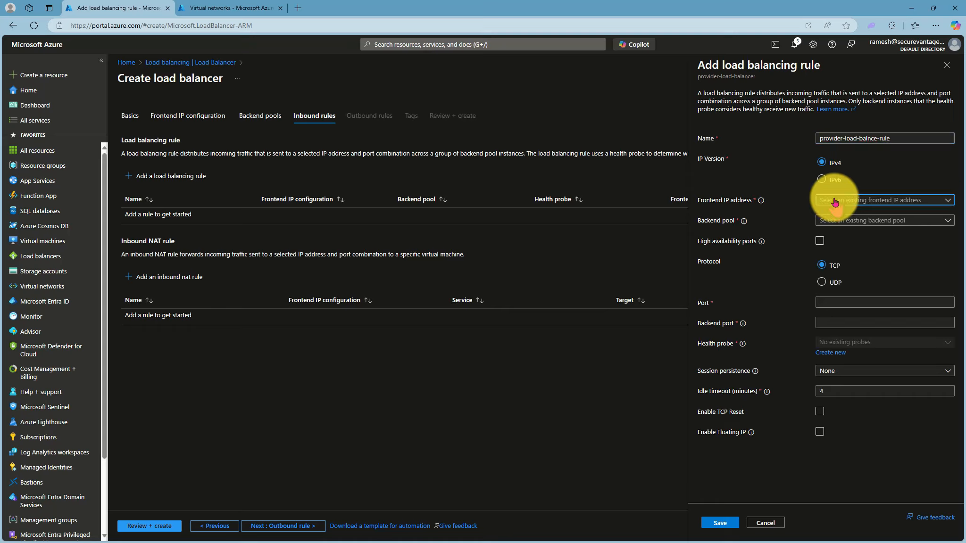
pyautogui.click(841, 215)
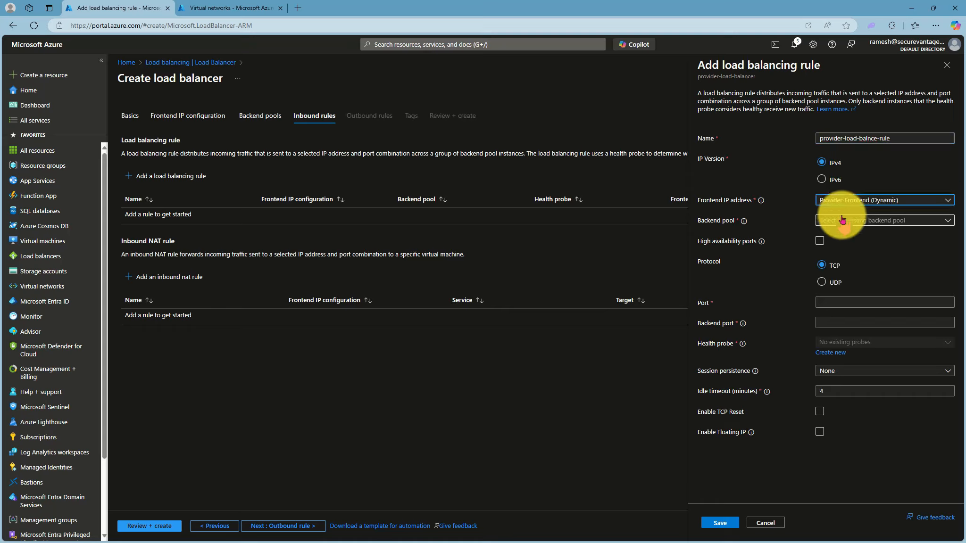
pyautogui.click(842, 220)
pyautogui.click(844, 234)
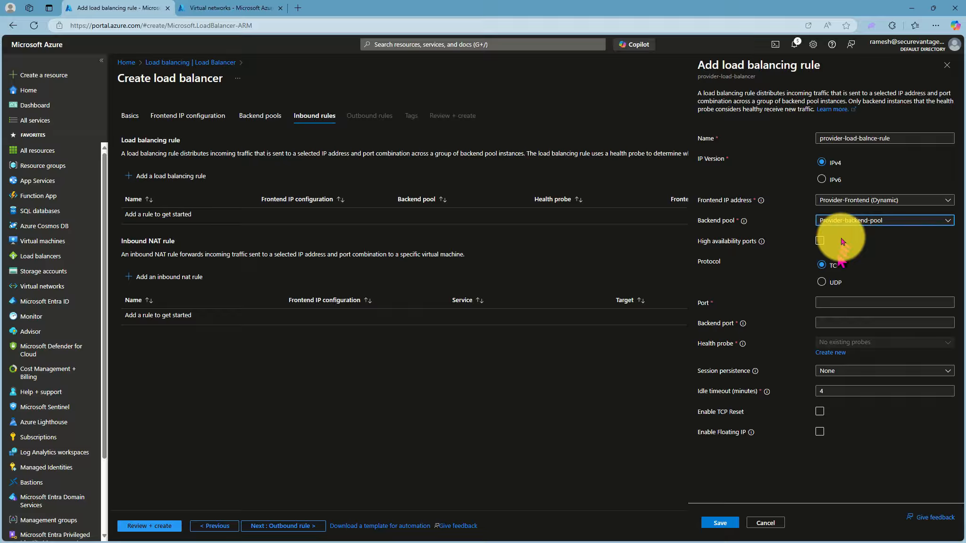
# Set both the port and the backend port of the load balancing rule to 80.
pyautogui.click(832, 301)
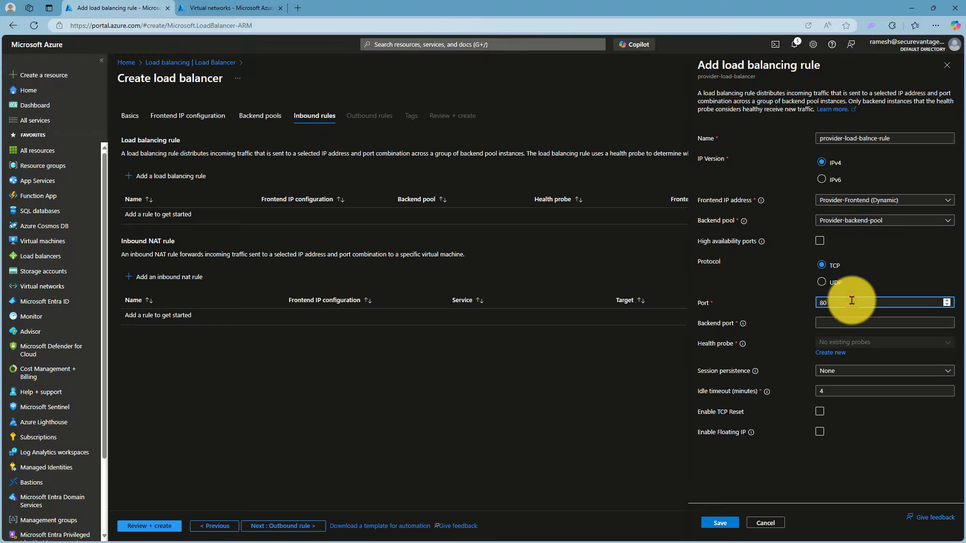
pyautogui.click(849, 323)
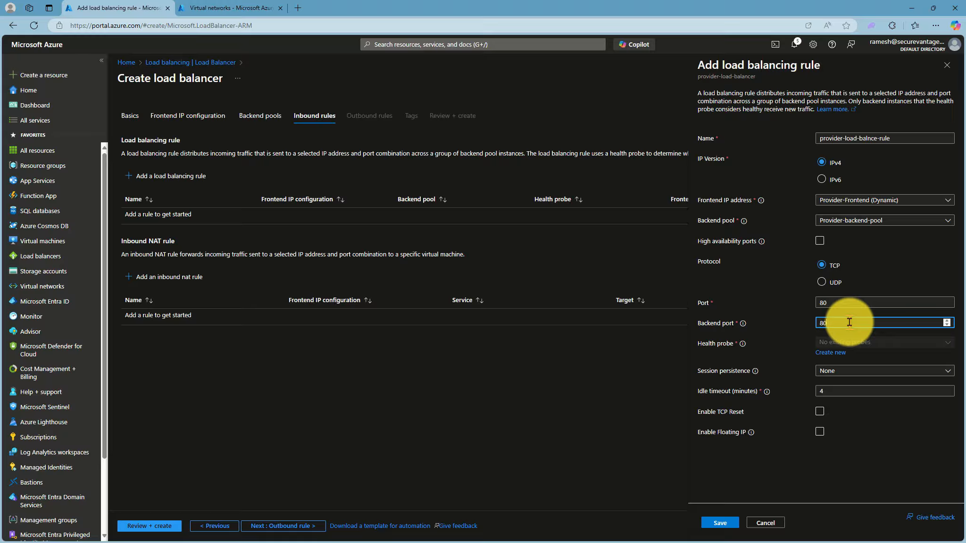
pyautogui.write('80')
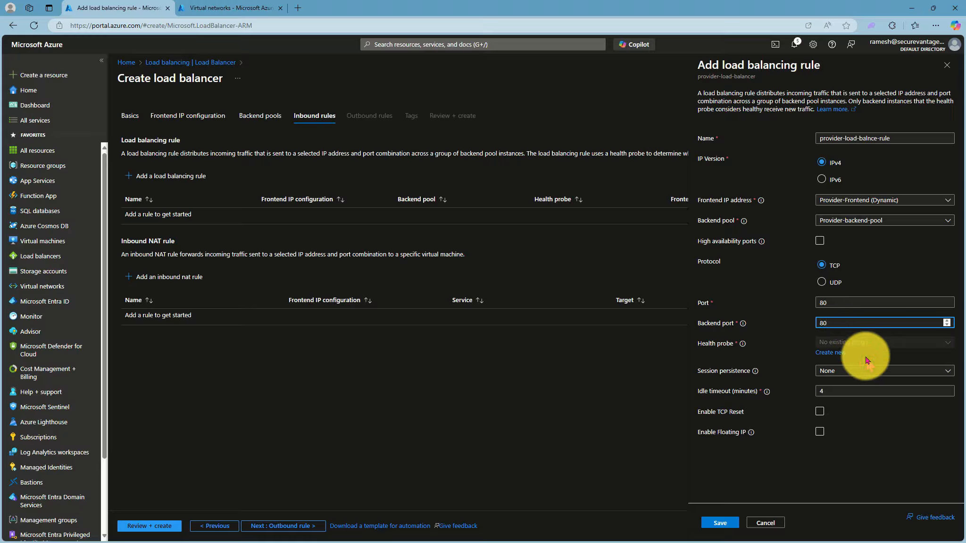
# Create a TCP health probe named HP on port 80 with a 15-second interval, and save the load balancing rule.
pyautogui.click(830, 353)
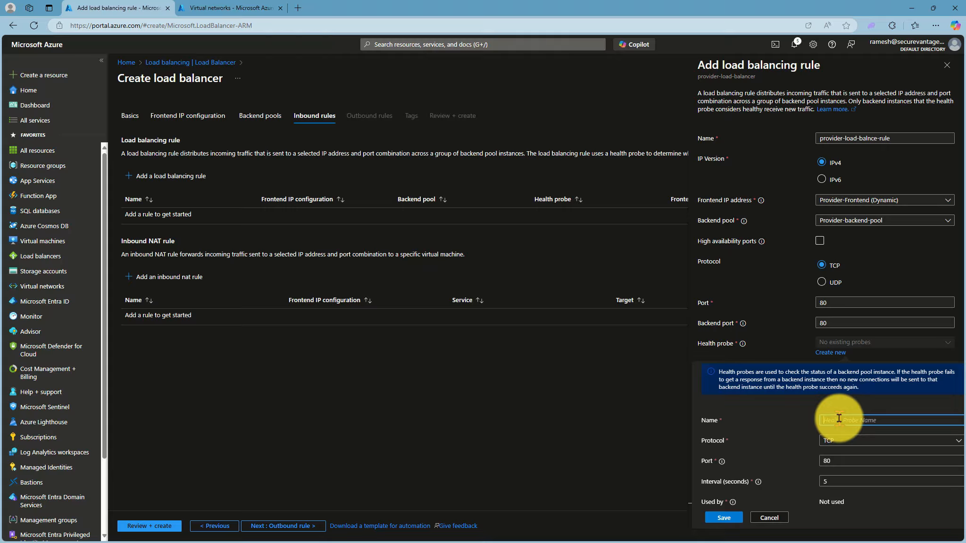
pyautogui.click(825, 482)
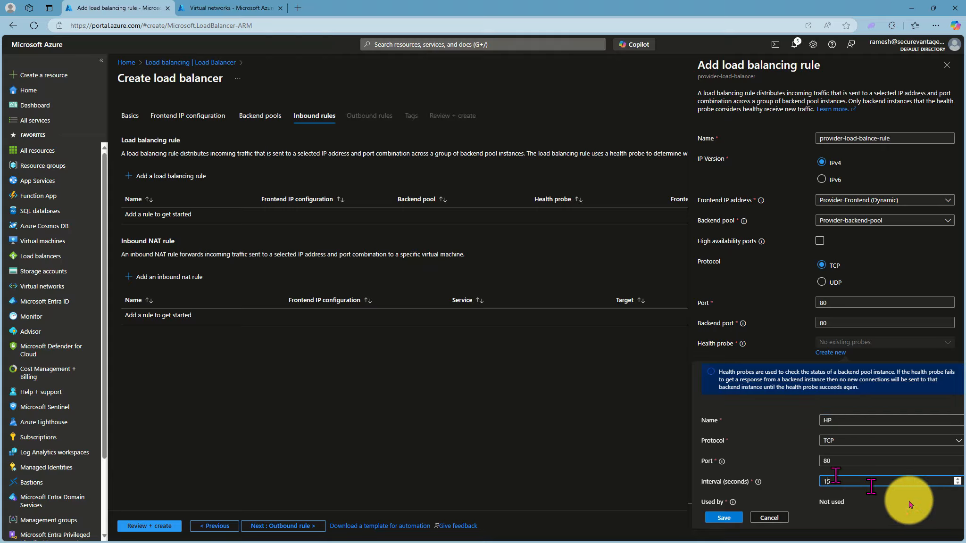
pyautogui.click(726, 517)
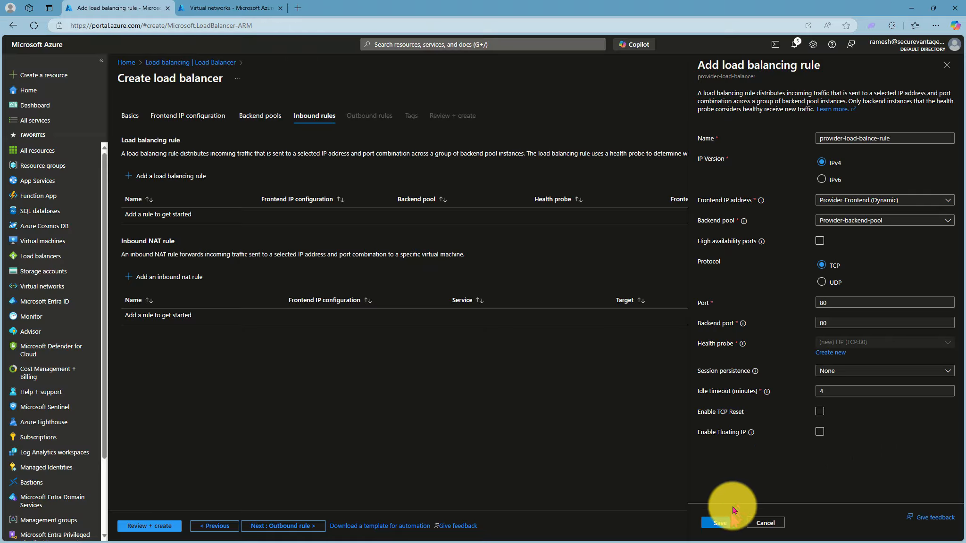
pyautogui.click(720, 523)
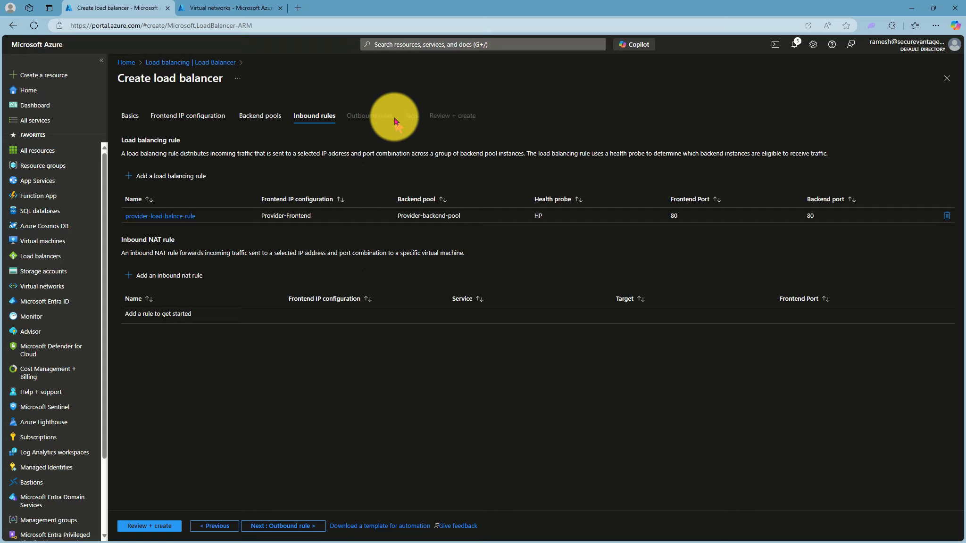
# Review and create the load balancer, and open the deployed resource.
pyautogui.click(151, 527)
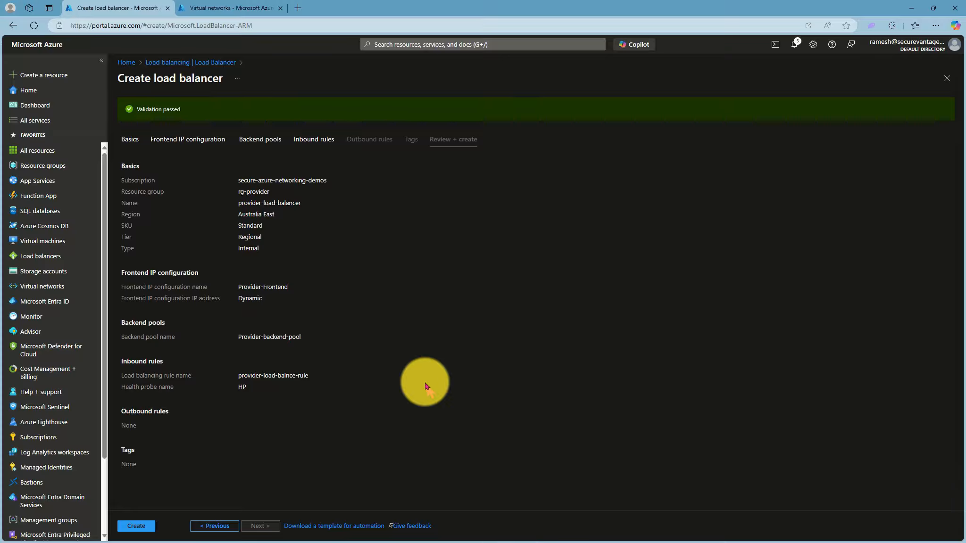
pyautogui.click(136, 526)
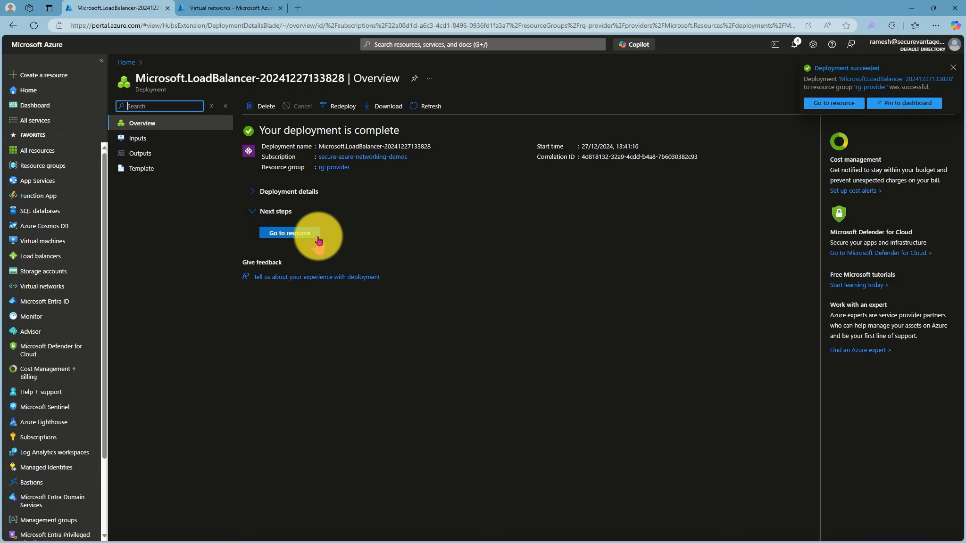
pyautogui.click(309, 233)
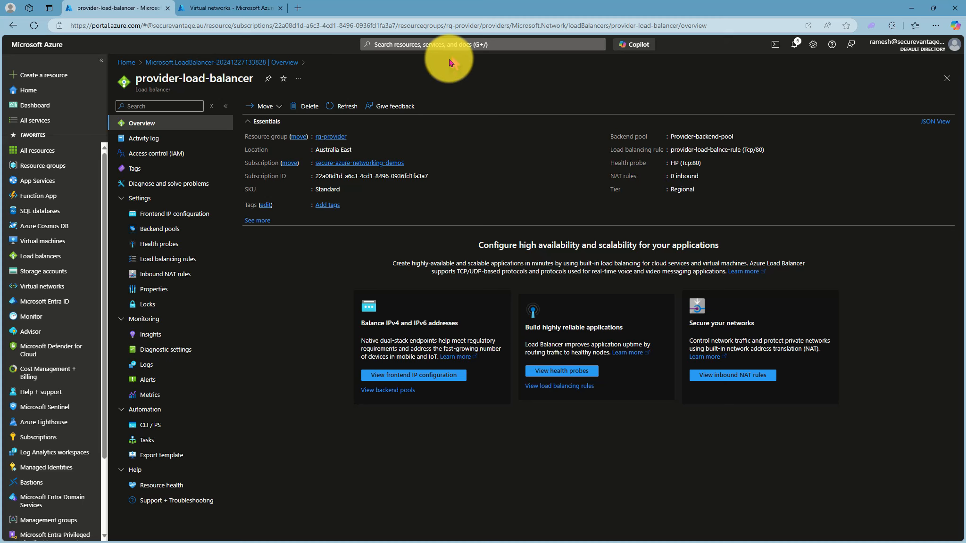
# Start a new private link service named provider-private-link-service in the resource group rg-provider, and proceed to its outbound settings.
pyautogui.click(452, 44)
pyautogui.write('Private')
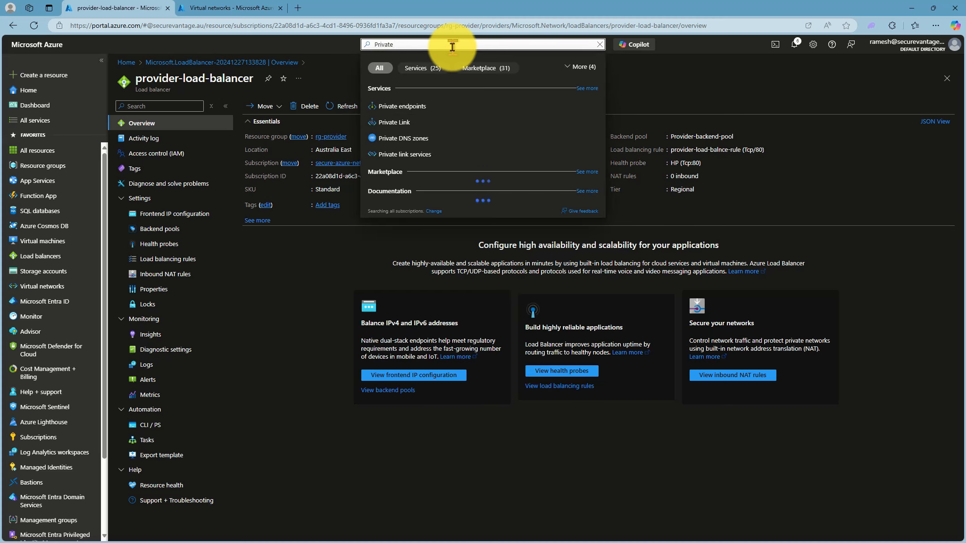
pyautogui.write(' link se')
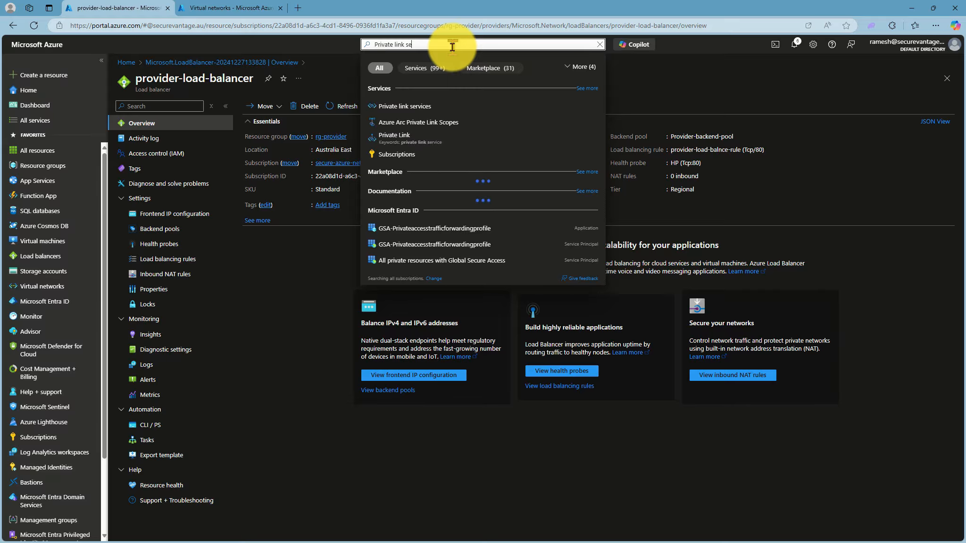
pyautogui.click(424, 109)
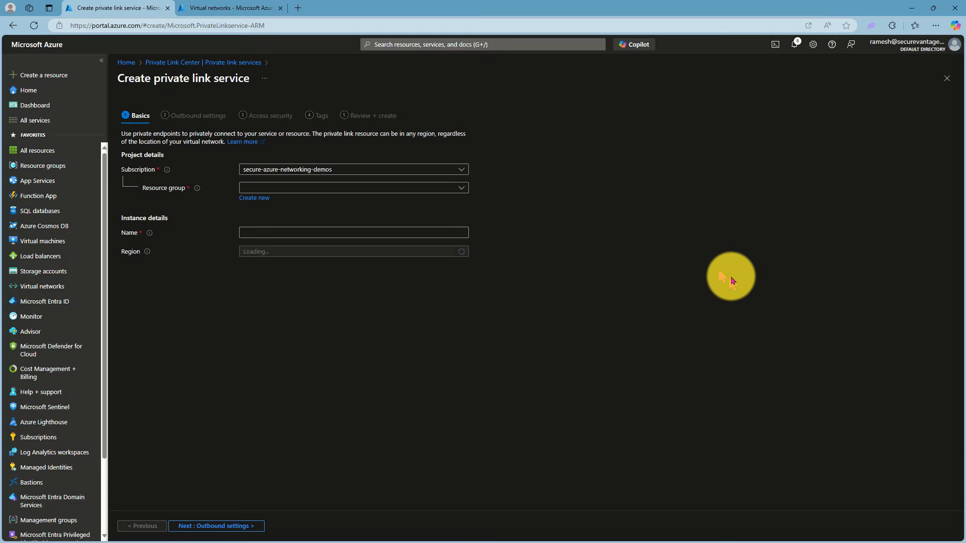
pyautogui.click(338, 191)
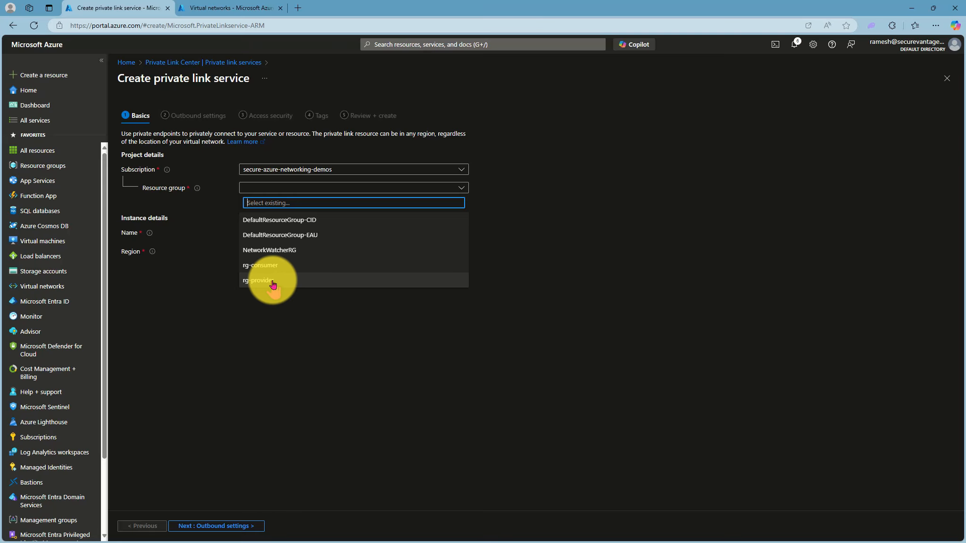
pyautogui.click(272, 281)
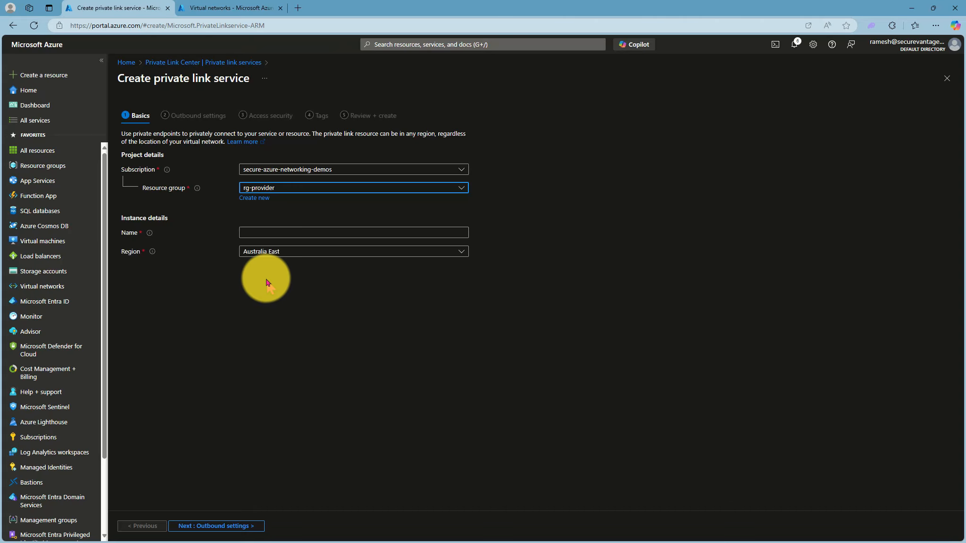
pyautogui.click(254, 236)
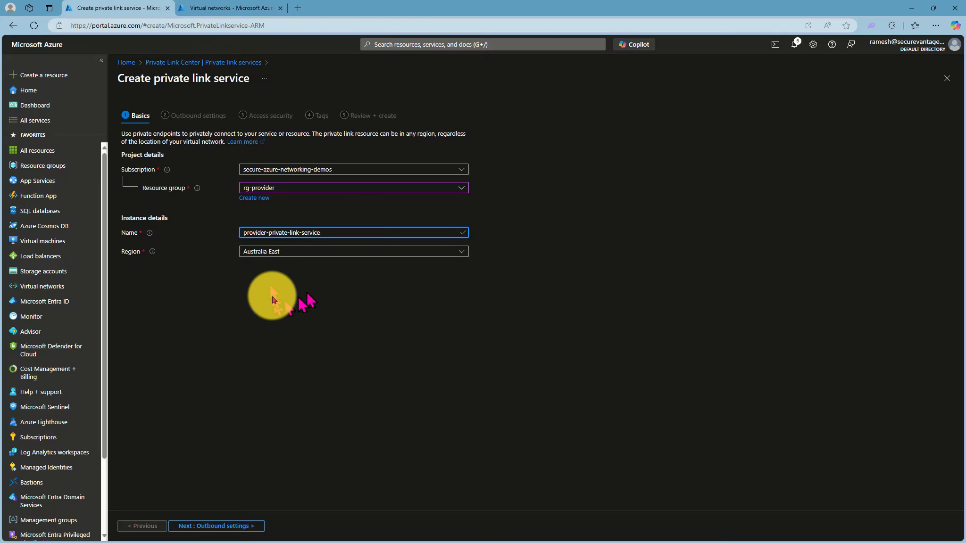
pyautogui.click(226, 526)
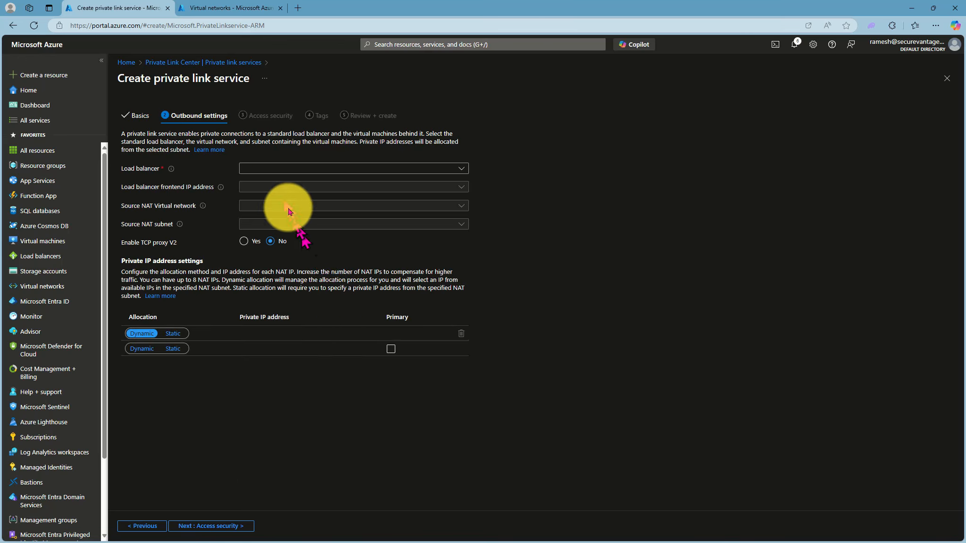
# Set the private link service's load balancer to provider-load-balancer, its frontend IP to Provider-Frontend and its source NAT subnet to vnet-provider/subnet-provider.
pyautogui.click(274, 169)
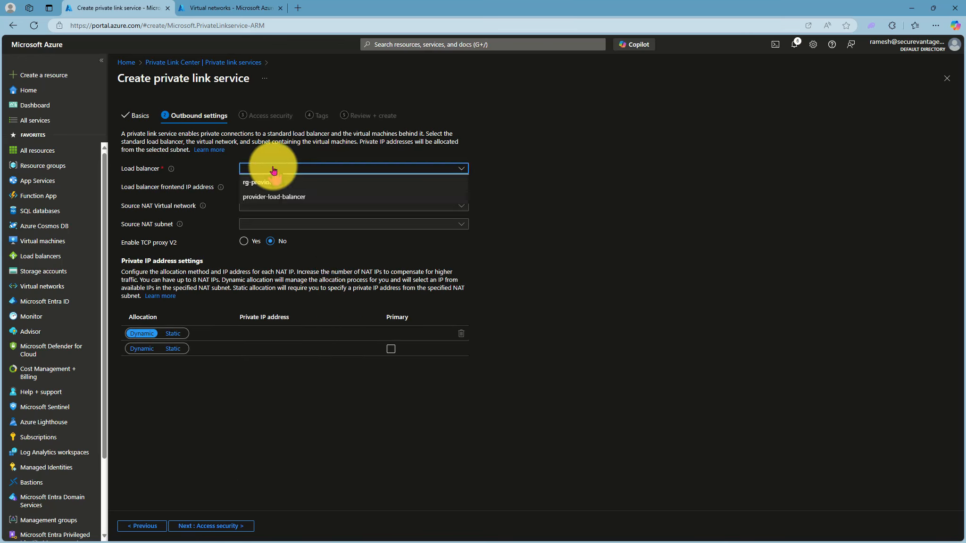
pyautogui.click(269, 197)
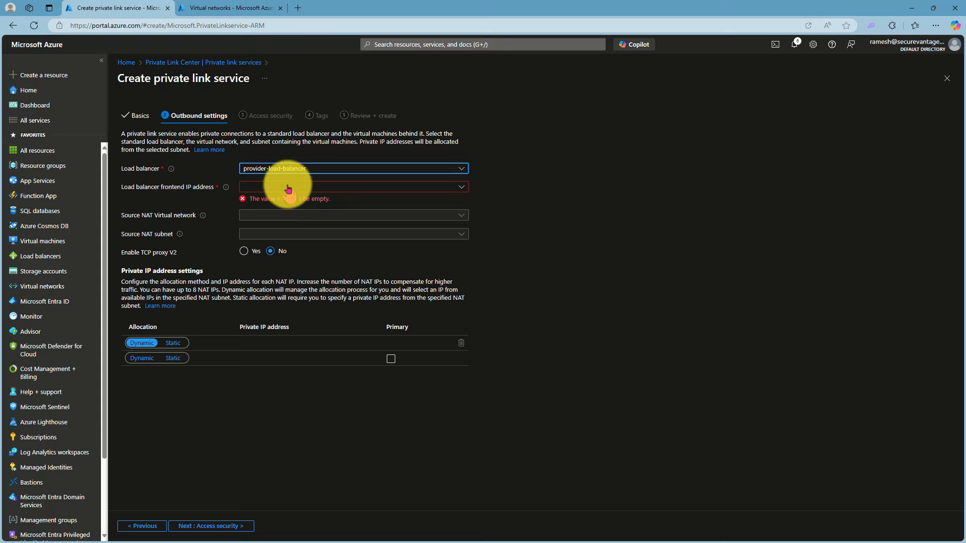
pyautogui.click(287, 187)
pyautogui.click(287, 201)
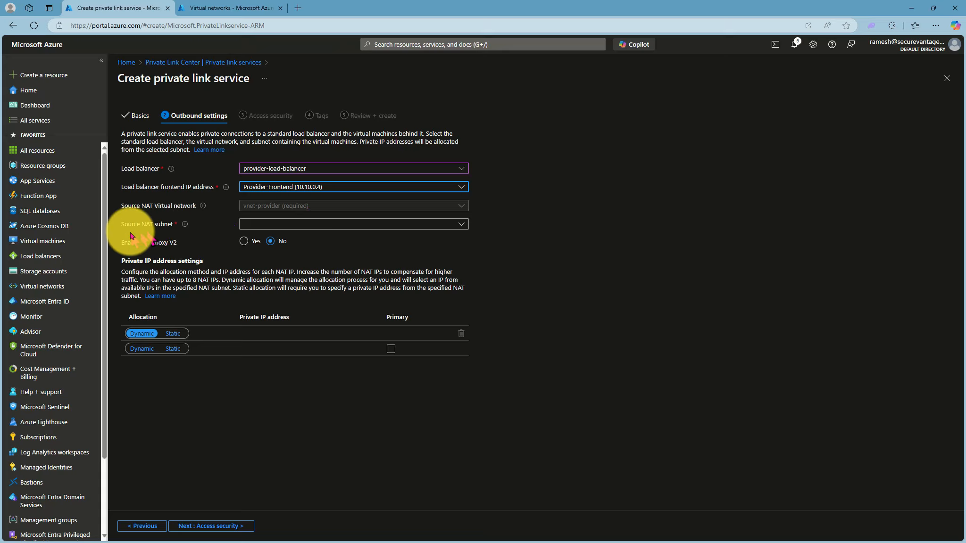
pyautogui.click(320, 225)
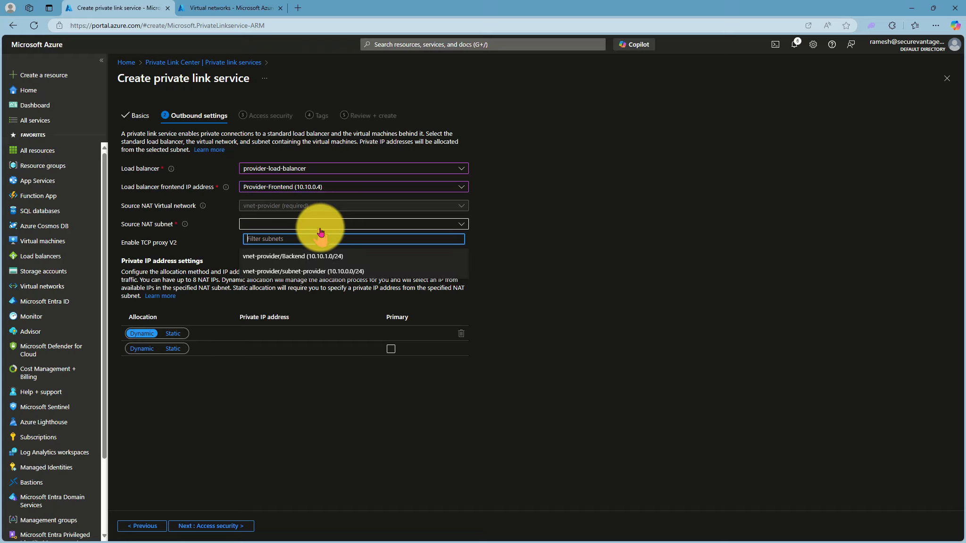
pyautogui.click(318, 271)
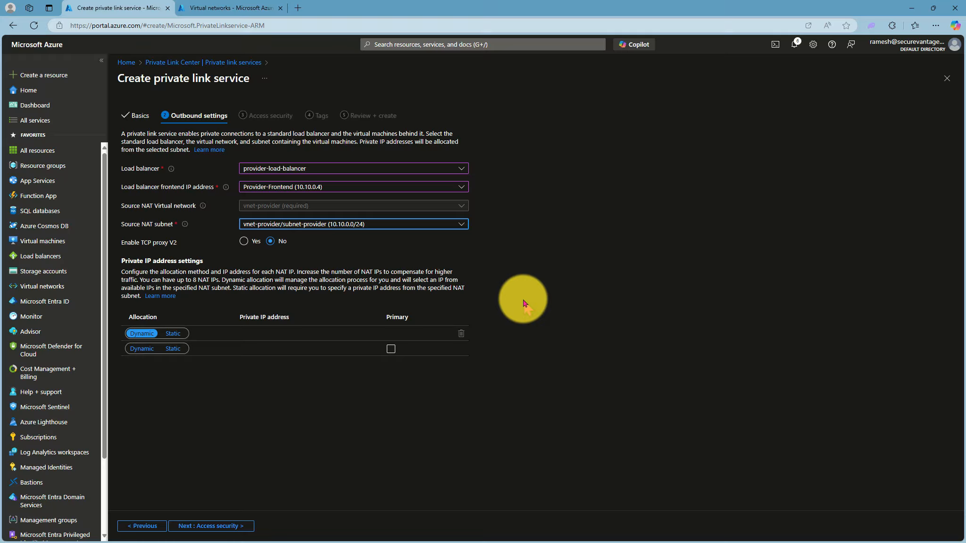
pyautogui.click(211, 527)
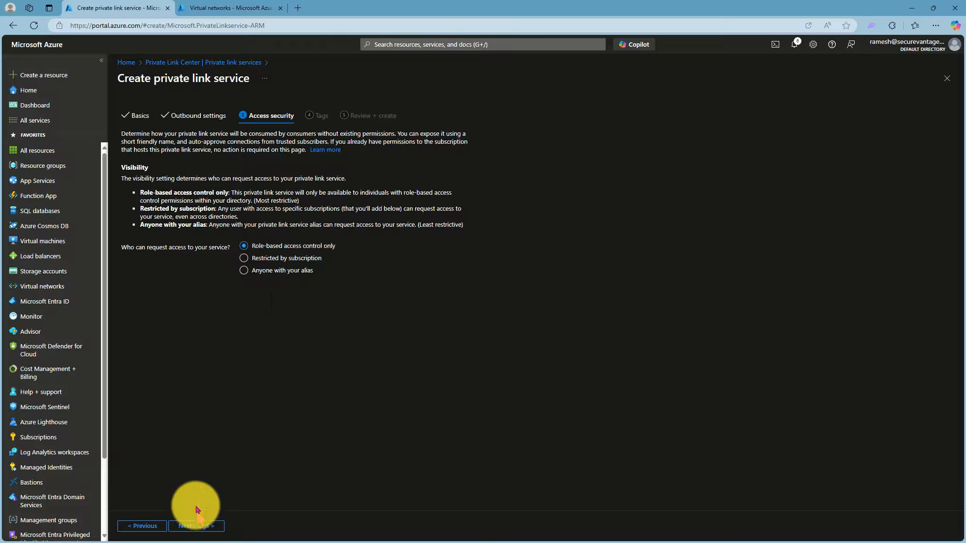
# Keep role-based access control only, skip the tags, and create the private link service.
pyautogui.click(196, 526)
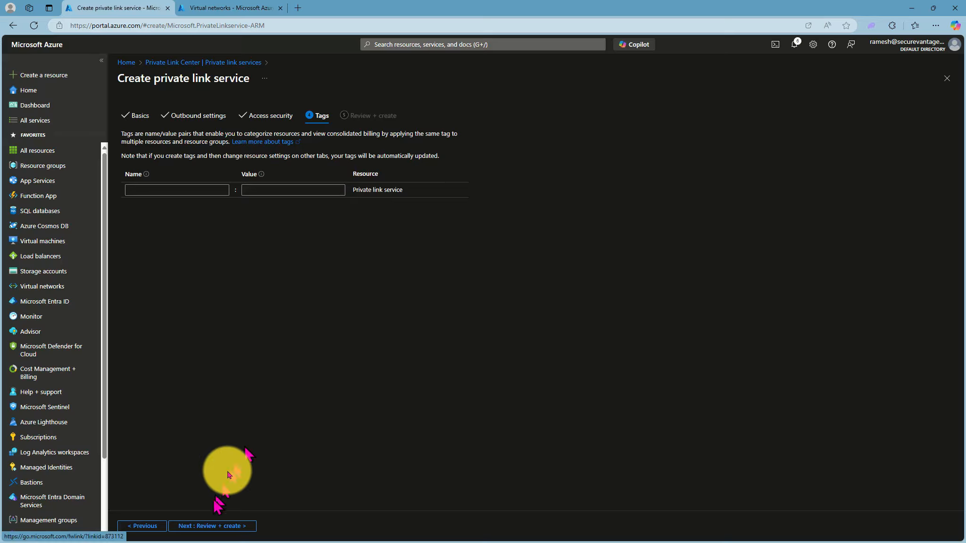
pyautogui.click(205, 525)
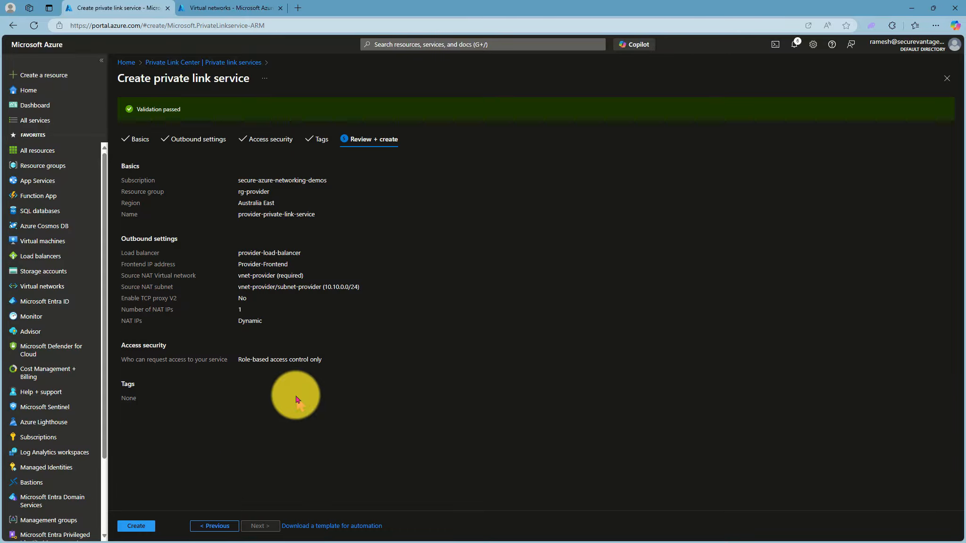
pyautogui.click(151, 525)
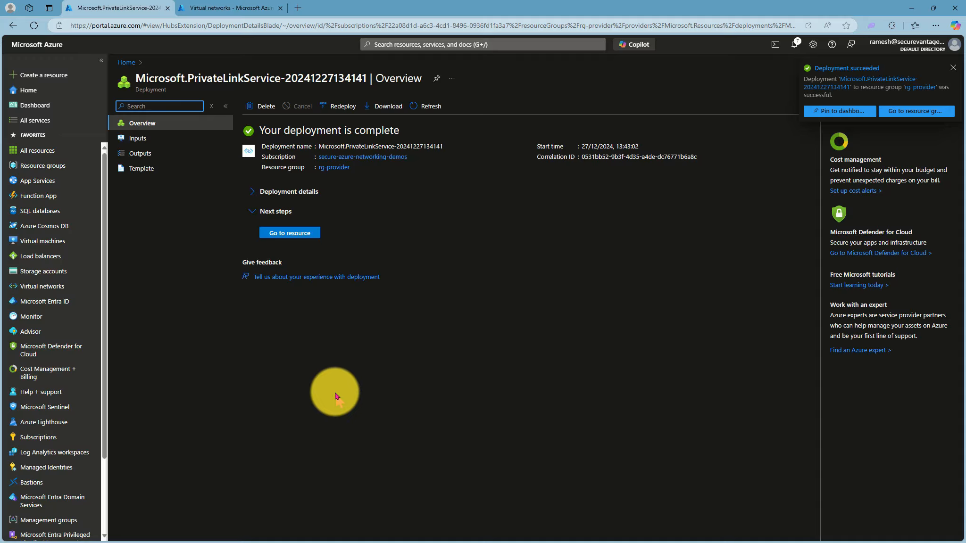
# Start a new private endpoint named private-endpoint-for-service in the resource group rg-consumer, and proceed to its resource settings.
pyautogui.click(404, 44)
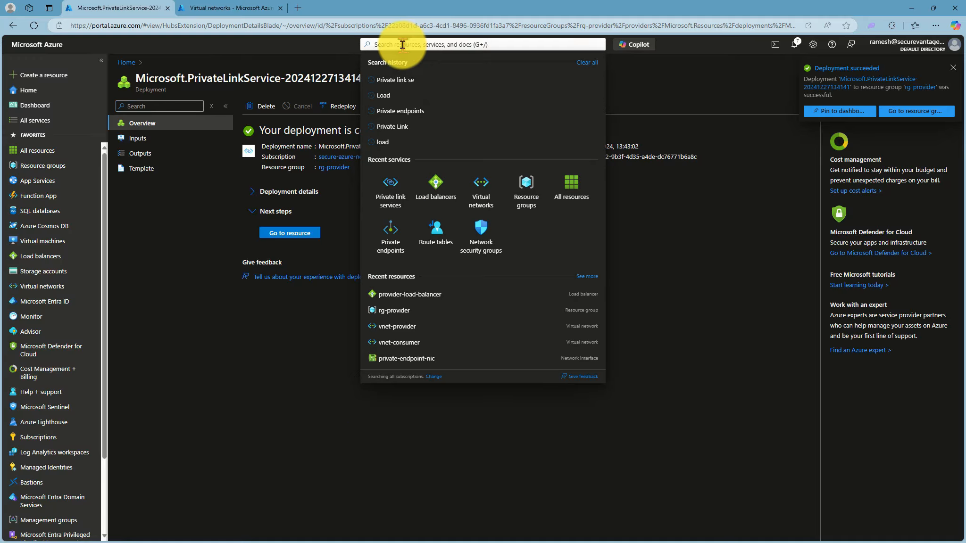
pyautogui.write('Private')
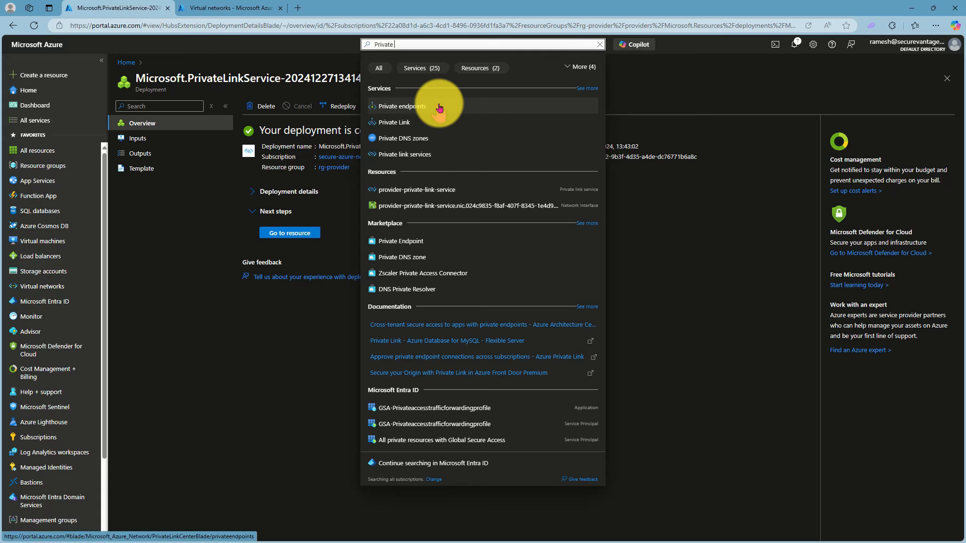
pyautogui.click(418, 107)
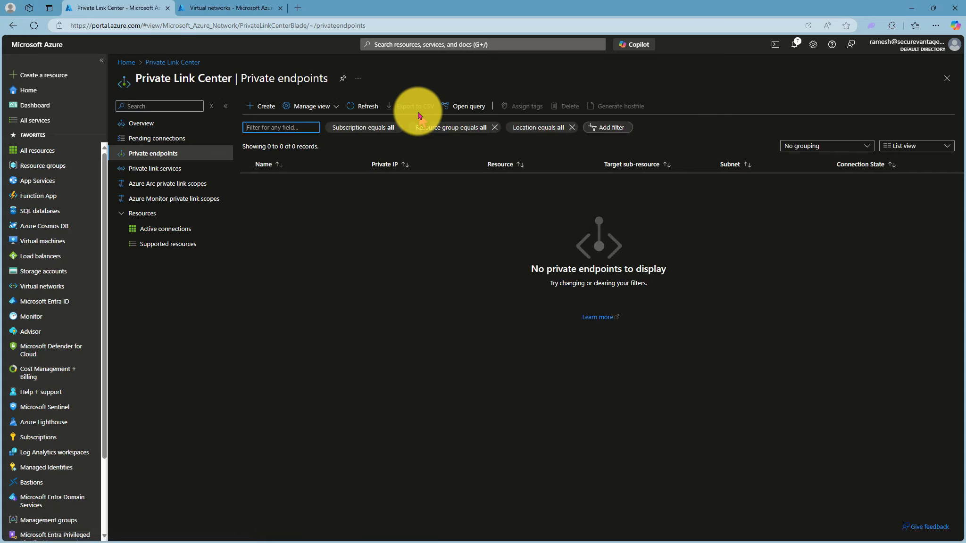
pyautogui.click(254, 105)
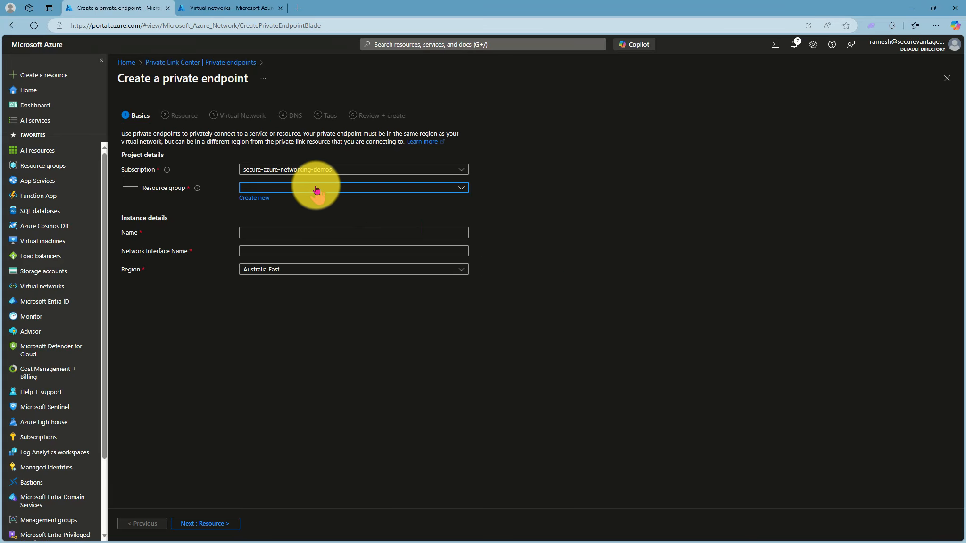
pyautogui.click(317, 189)
pyautogui.click(272, 267)
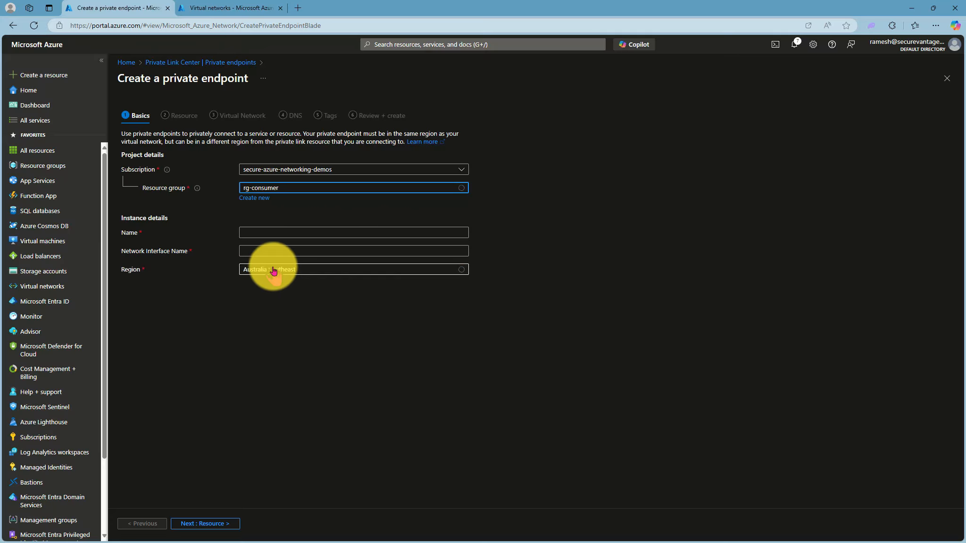
pyautogui.click(333, 234)
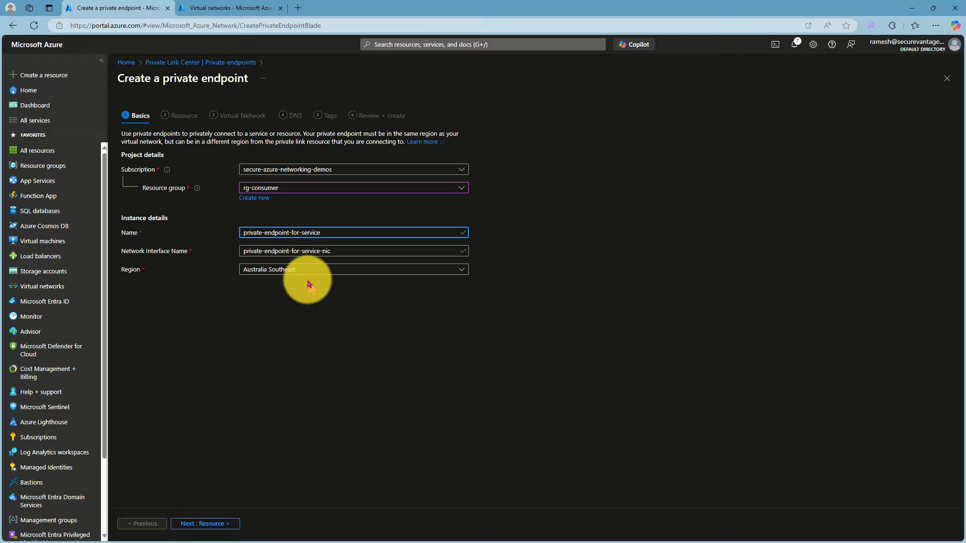
pyautogui.click(217, 524)
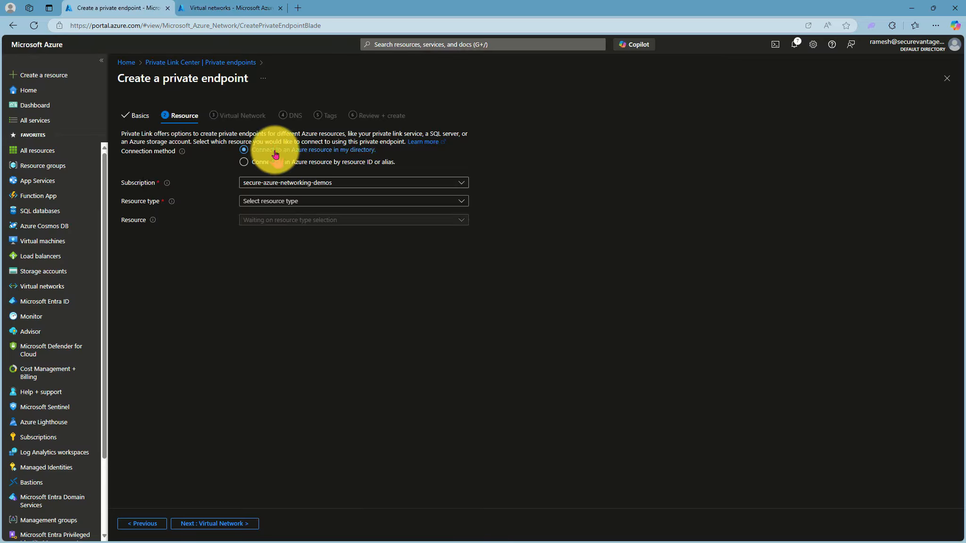
pyautogui.click(243, 162)
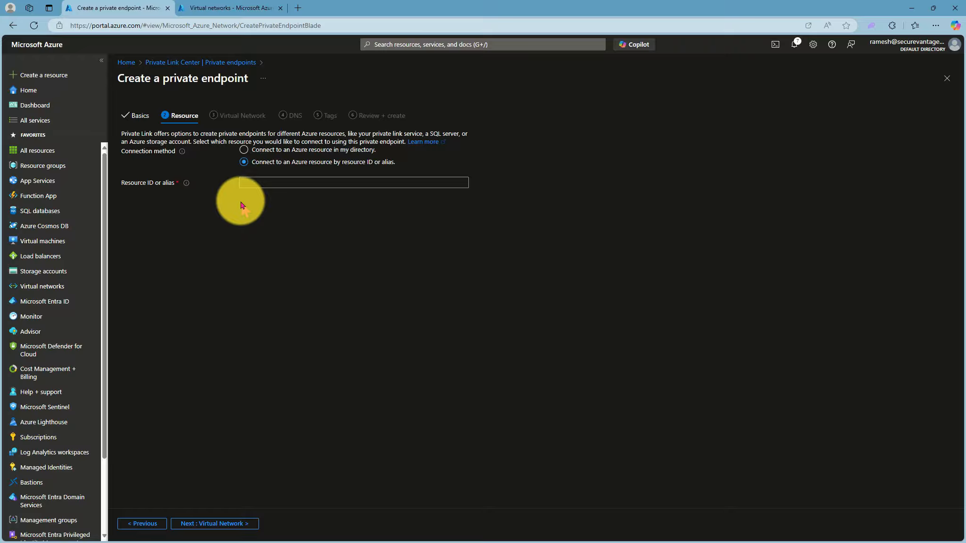
pyautogui.click(252, 185)
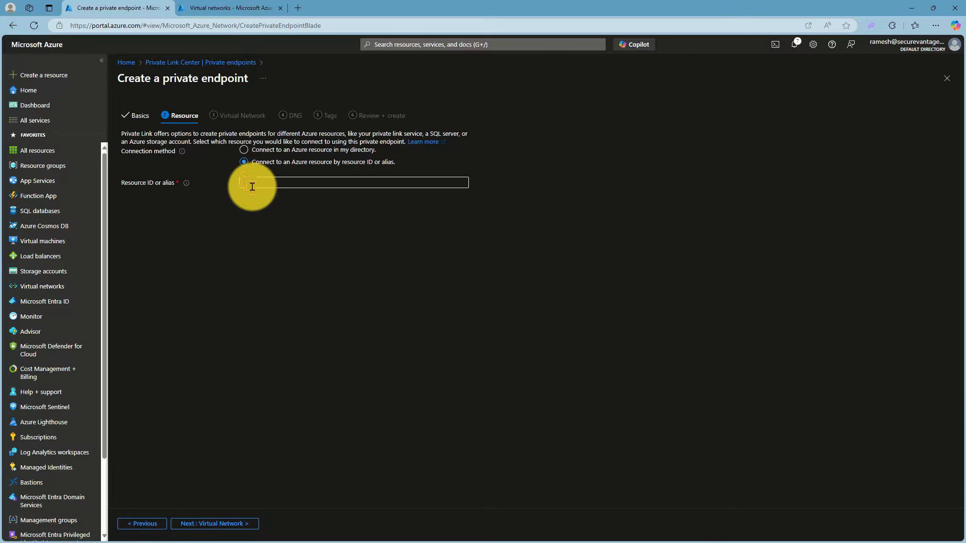
pyautogui.click(245, 150)
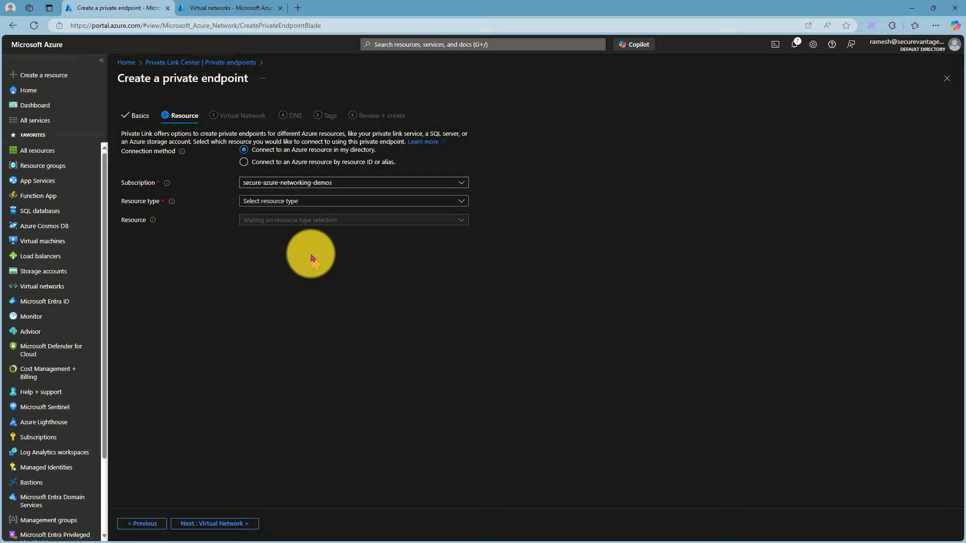
# Set the private endpoint's resource type to Microsoft.Network/privateLinkServices and its resource to provider-private-link-service, and proceed to the virtual network settings.
pyautogui.click(259, 201)
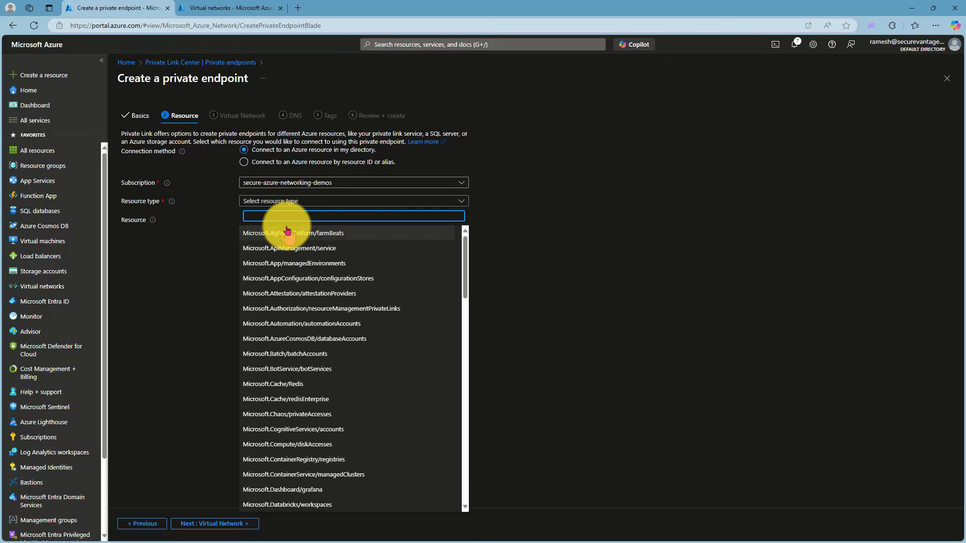
pyautogui.write('link')
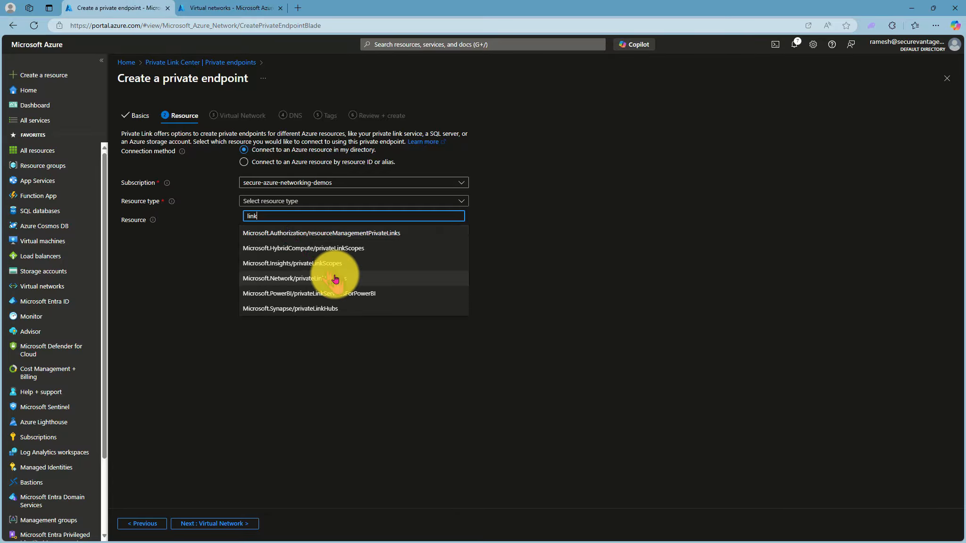
pyautogui.click(302, 280)
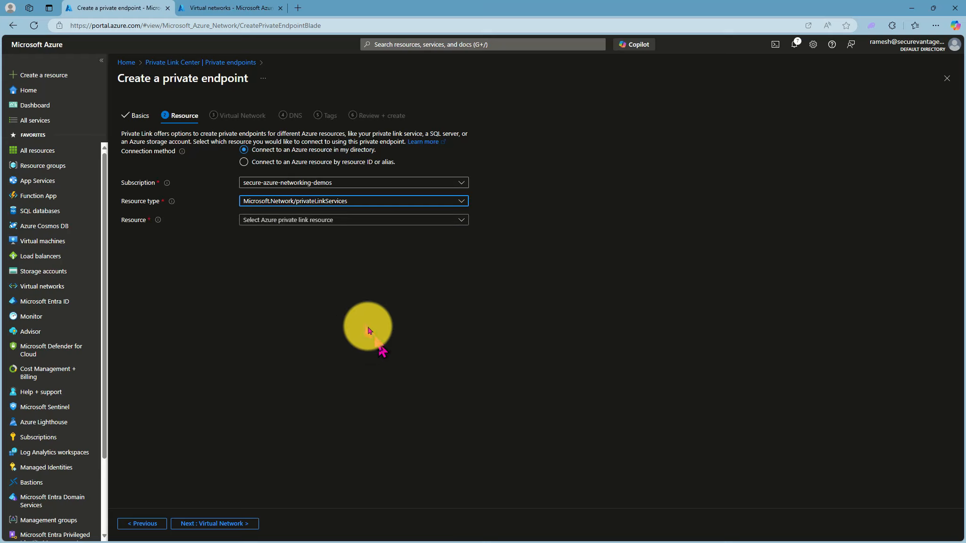
pyautogui.click(301, 221)
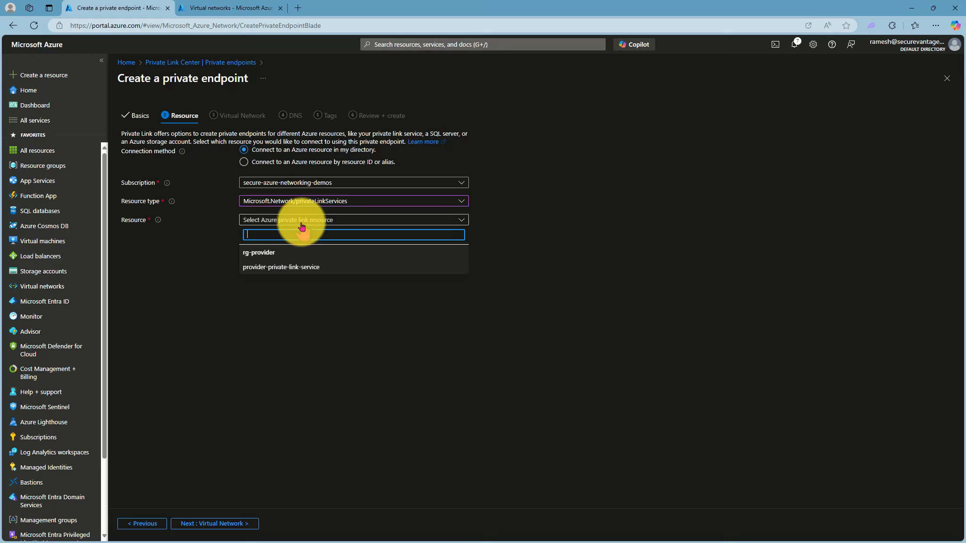
pyautogui.click(263, 269)
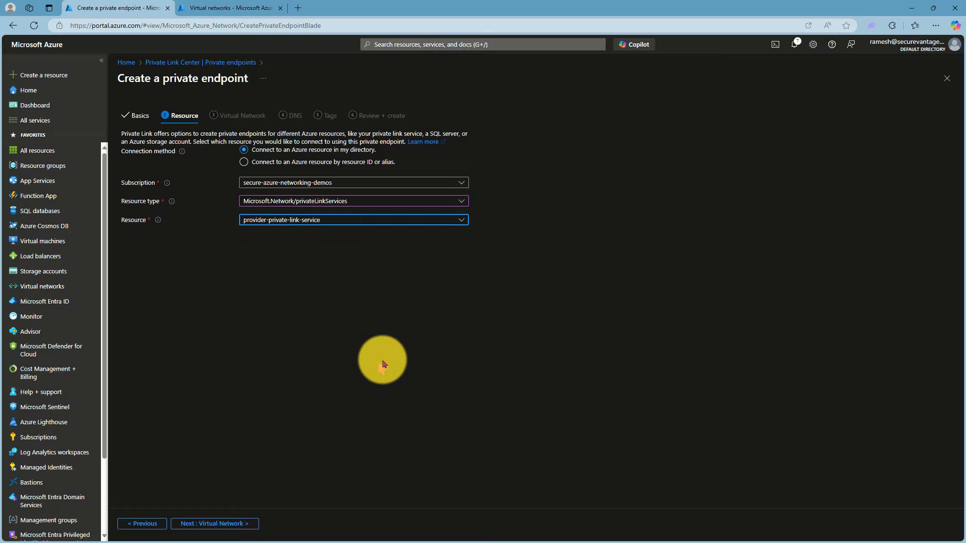
pyautogui.click(229, 528)
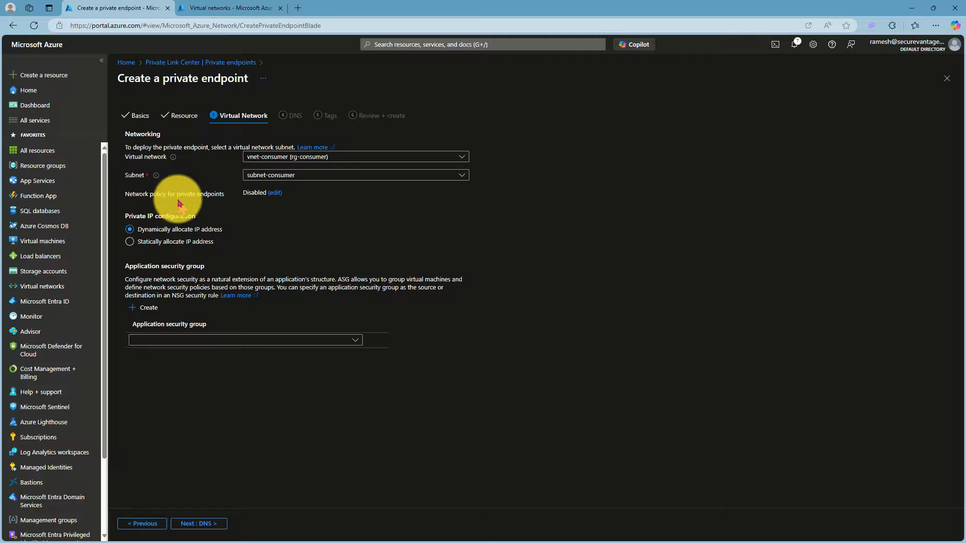
# Enable the network policies for network security groups and route tables on the private endpoint's subnet-consumer subnet, and save the policy.
pyautogui.click(275, 192)
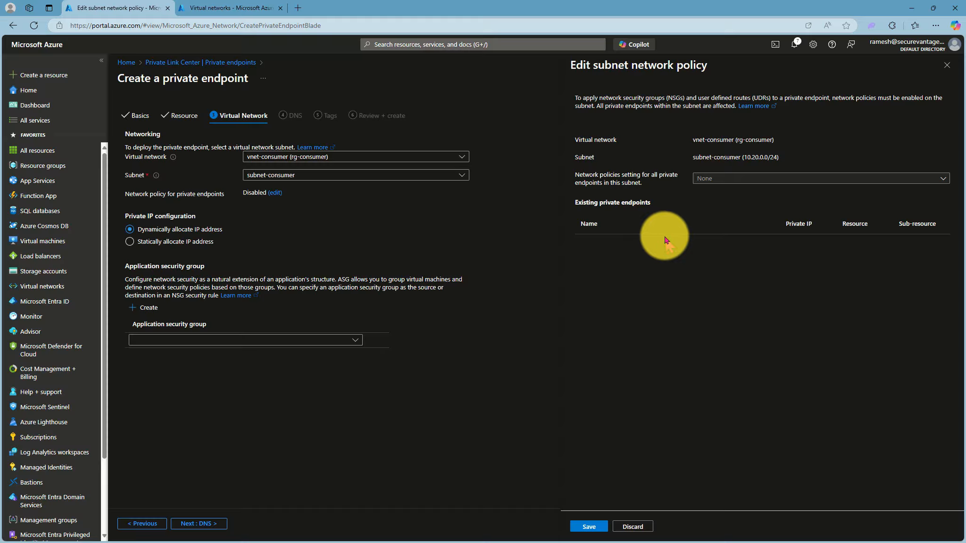
pyautogui.click(719, 180)
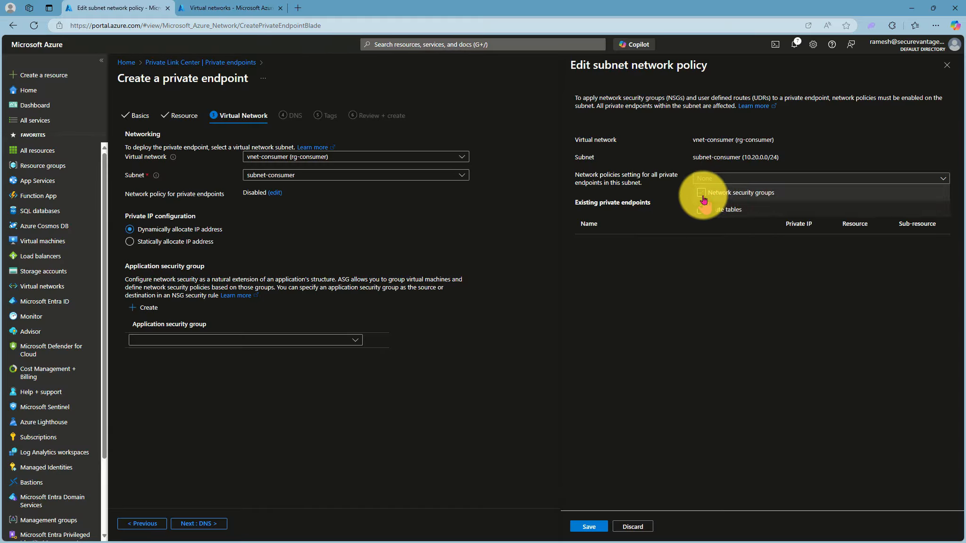
pyautogui.click(701, 195)
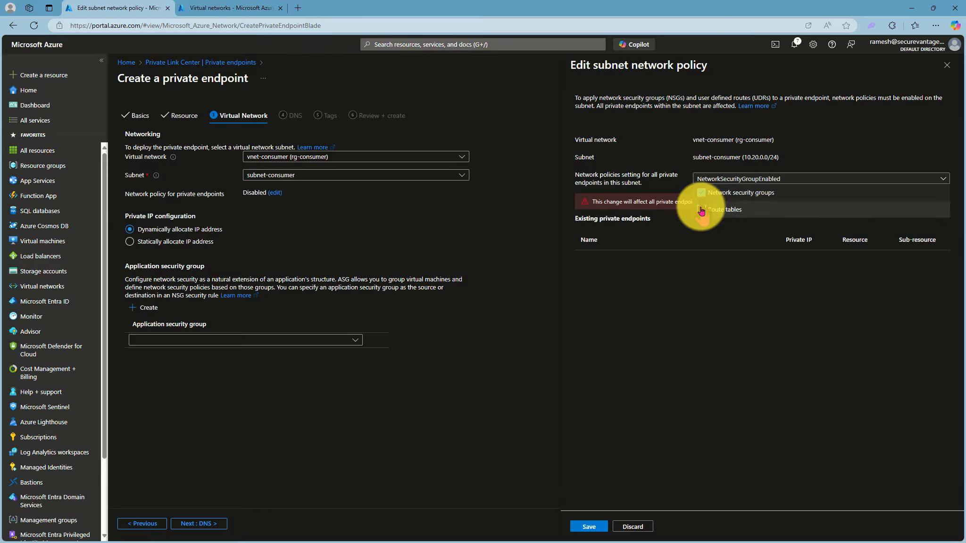
pyautogui.click(701, 211)
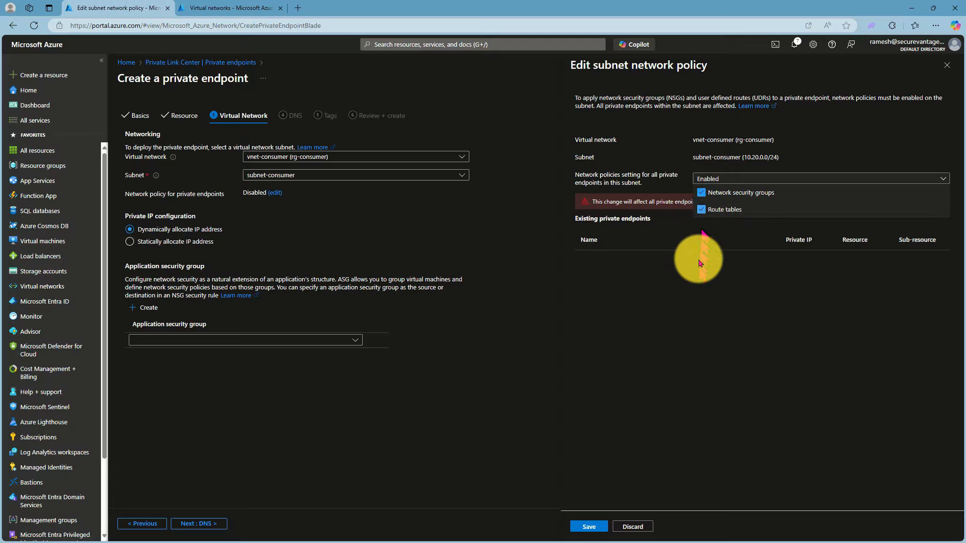
pyautogui.click(695, 374)
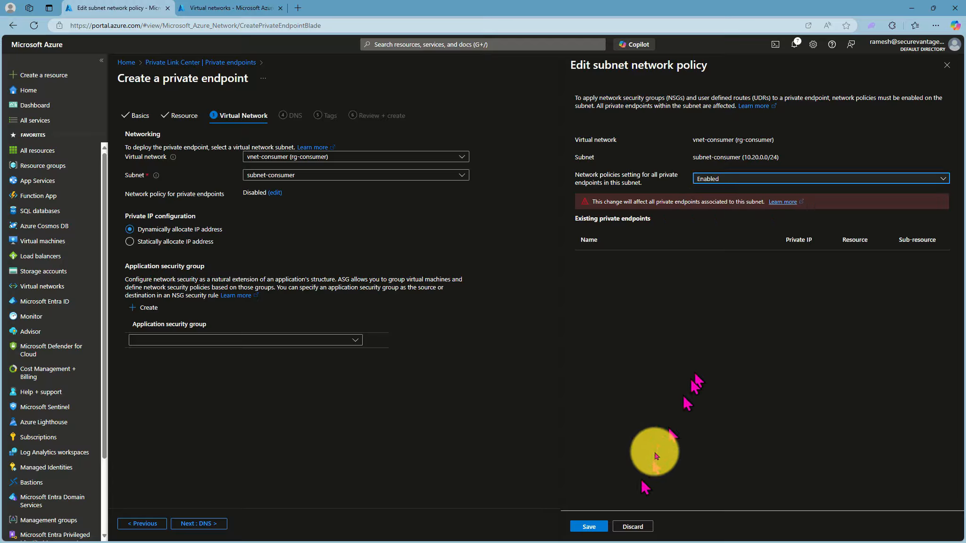
pyautogui.click(589, 527)
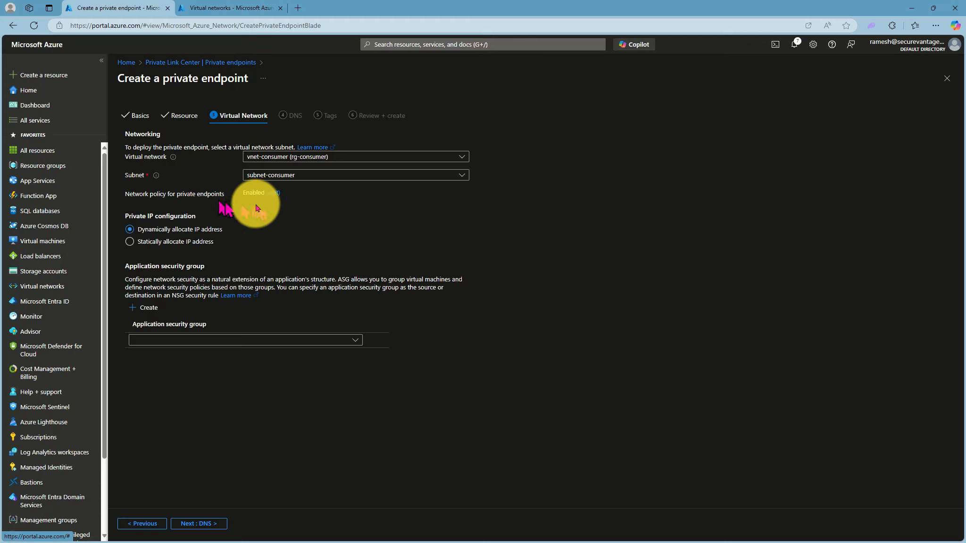
# Keep the default DNS settings, skip the tags, create the private endpoint and open the deployed resource.
pyautogui.click(209, 523)
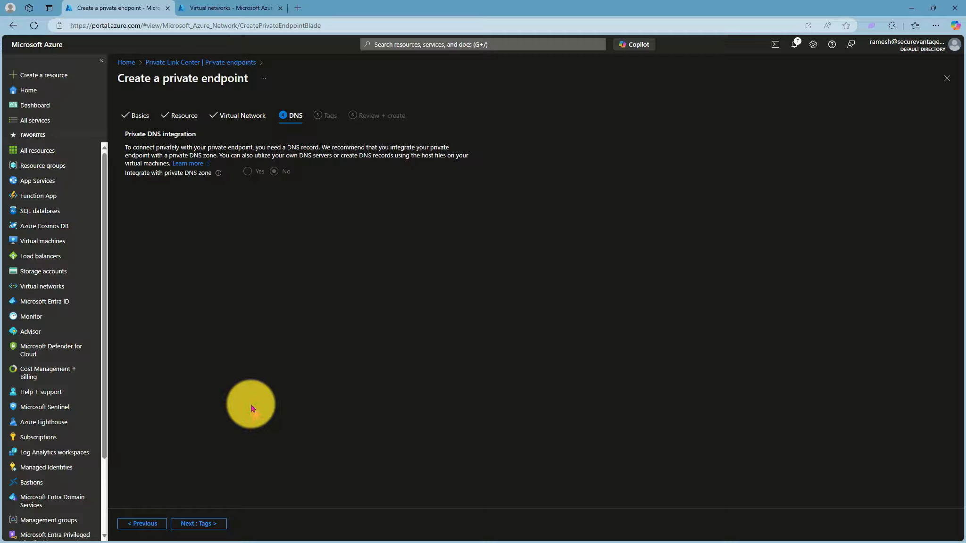
pyautogui.click(199, 523)
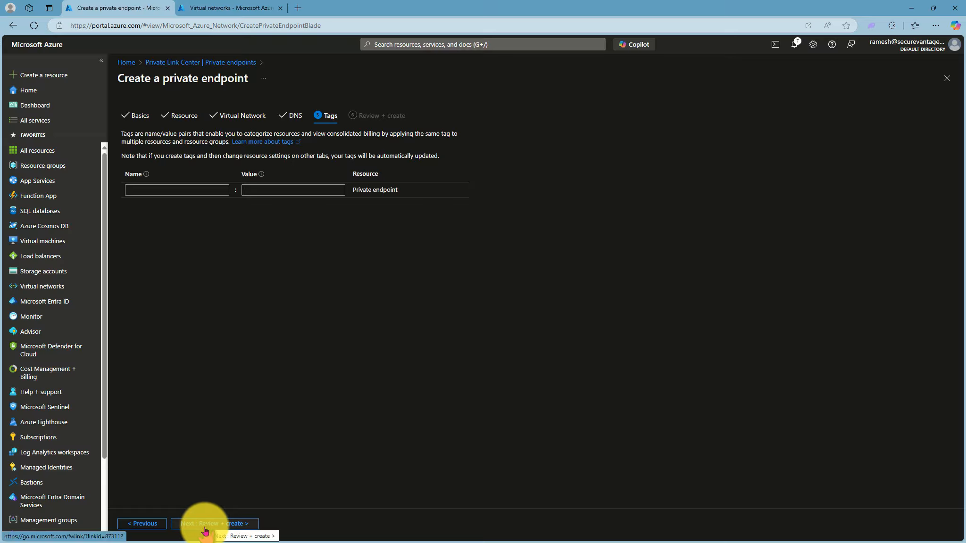
pyautogui.click(203, 524)
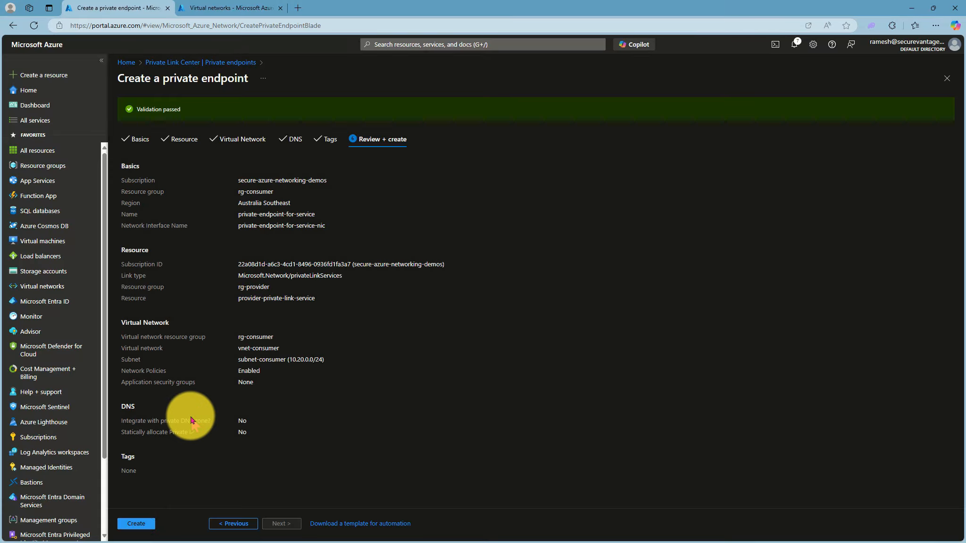
pyautogui.click(136, 523)
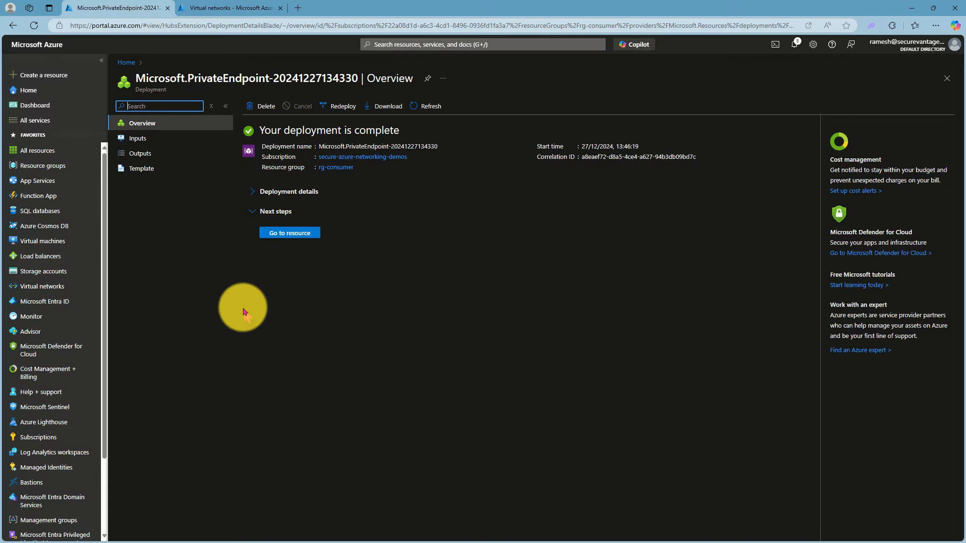
pyautogui.click(277, 233)
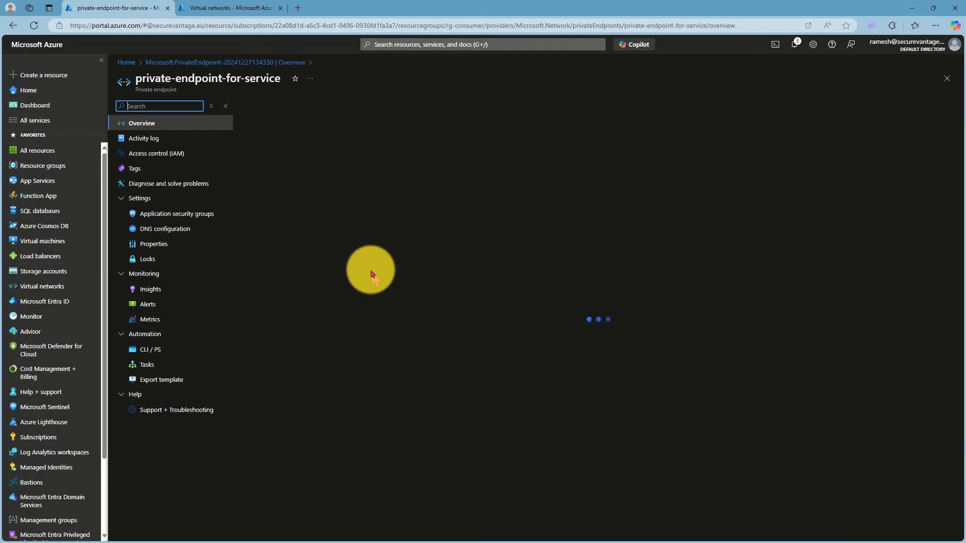